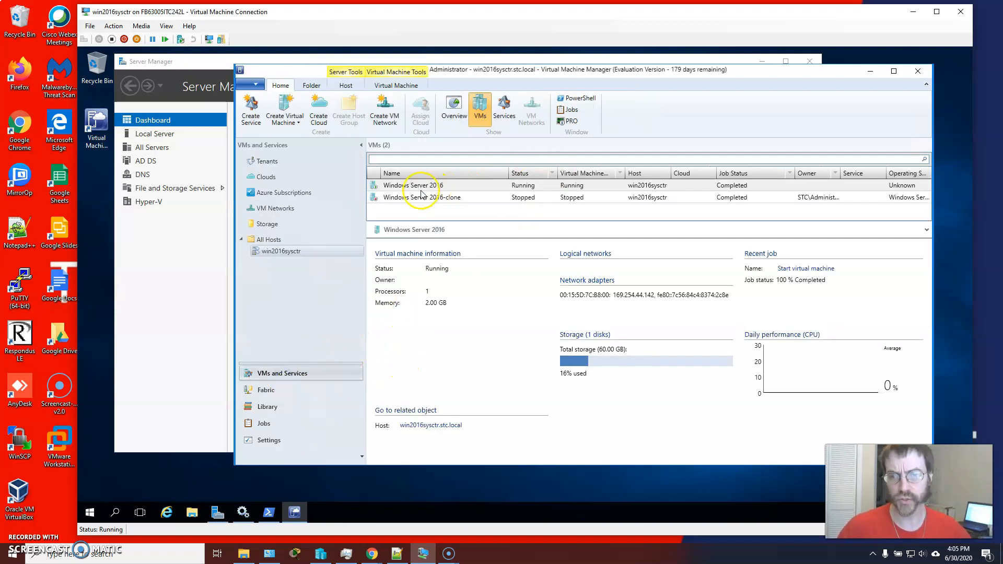
- Check the status details of the Windows Server 2016 and Windows Server 2016-clone virtual machines
{"action": "left_click", "coordinate": [418, 186]}
{"action": "left_click", "coordinate": [419, 198]}
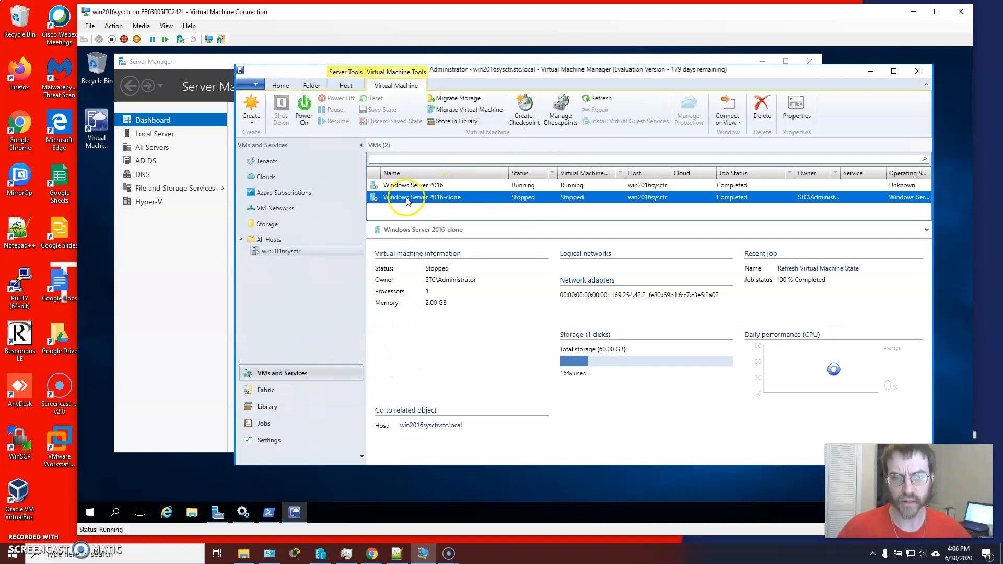
{"action": "left_click", "coordinate": [407, 187]}
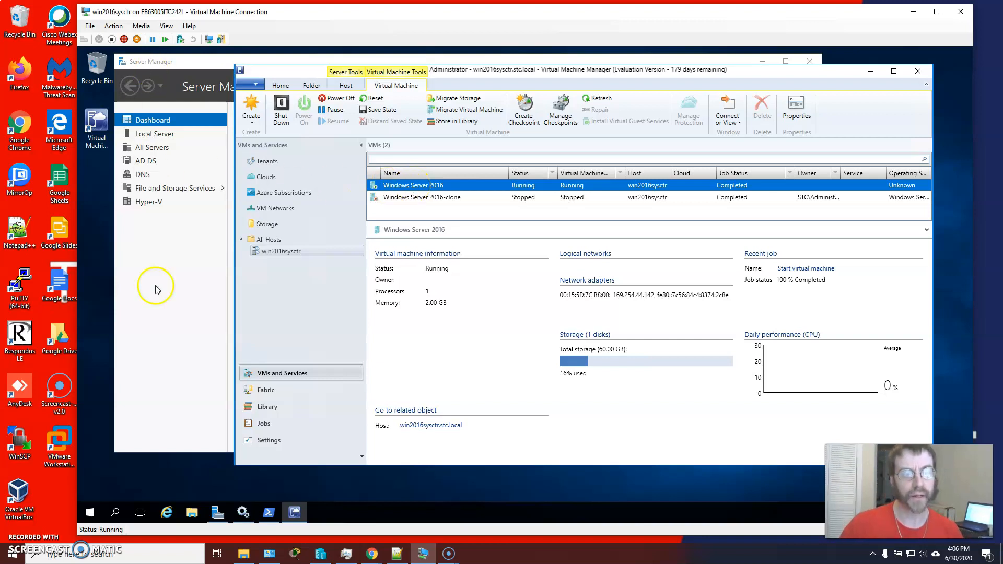
- Open Hyper-V Manager from Server Manager to view the host's virtual machines, and minimize Server Manager
{"action": "left_click", "coordinate": [90, 512]}
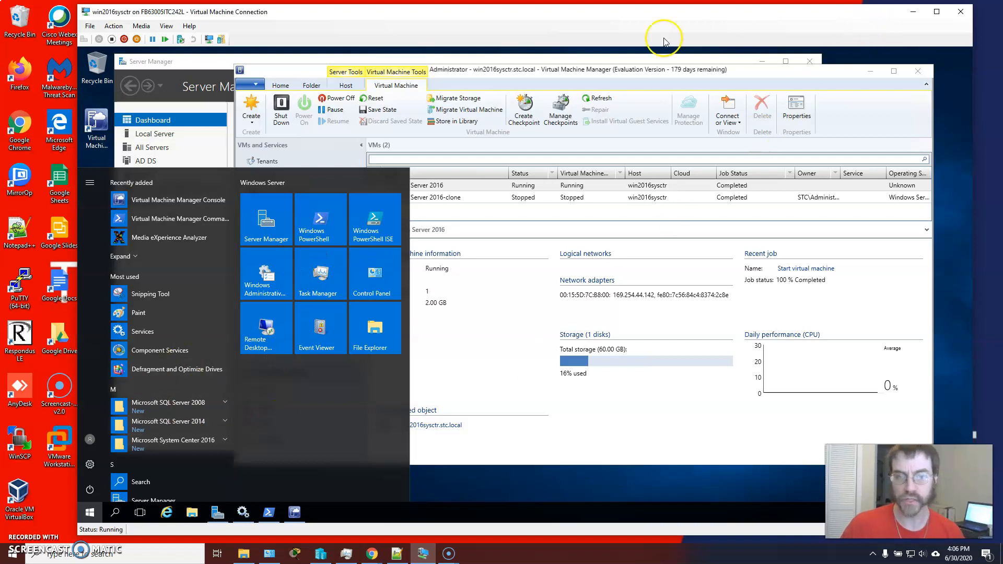
{"action": "left_click_drag", "start_coordinate": [732, 73], "coordinate": [733, 93]}
{"action": "left_click", "coordinate": [608, 65]}
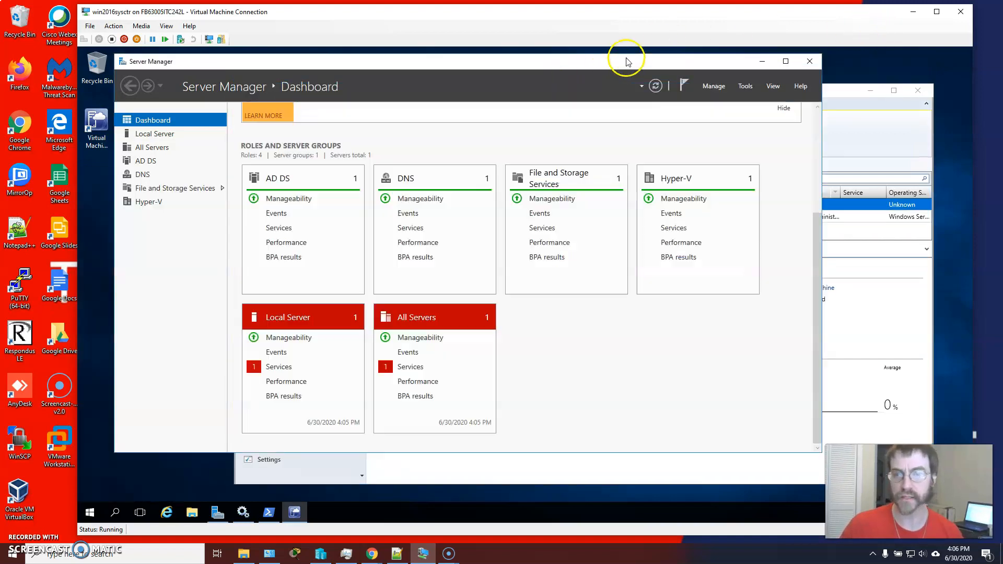
{"action": "left_click", "coordinate": [745, 86]}
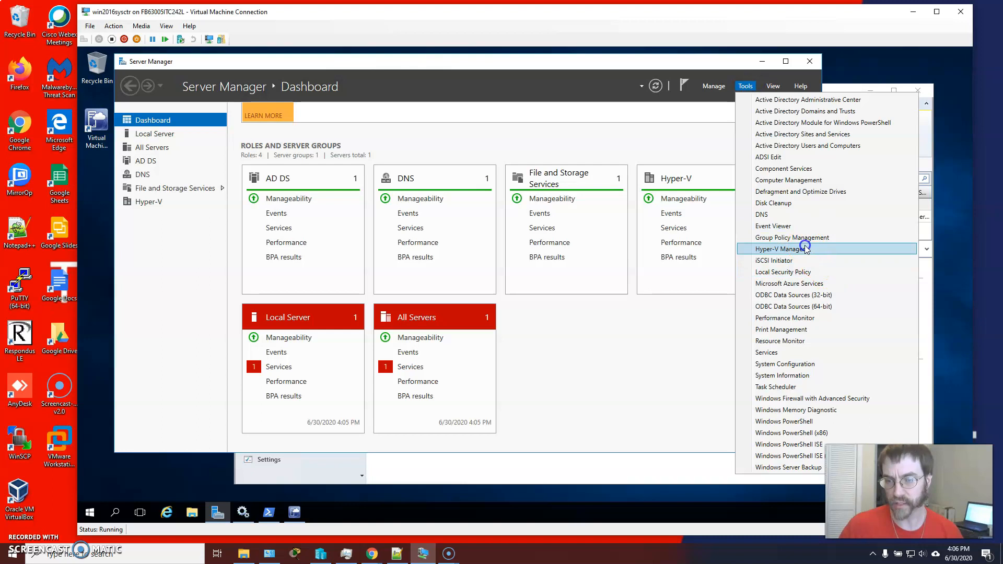
{"action": "left_click", "coordinate": [821, 249]}
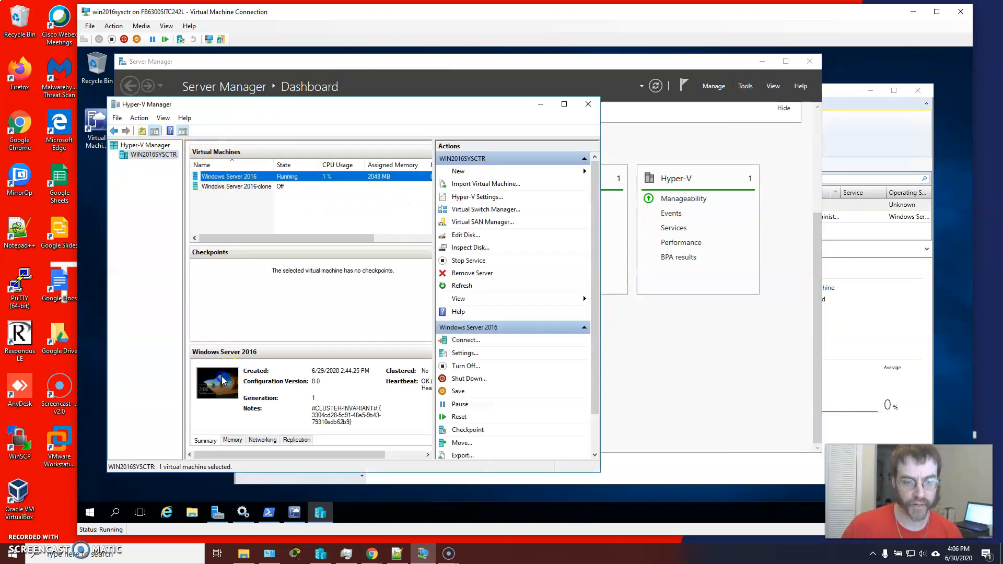
{"action": "left_click", "coordinate": [634, 134]}
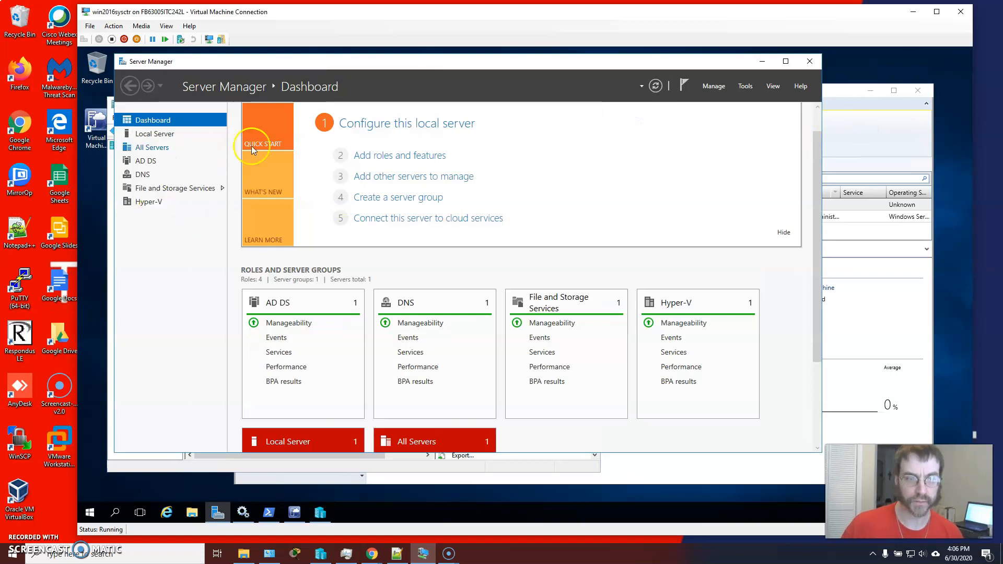
{"action": "left_click", "coordinate": [763, 61]}
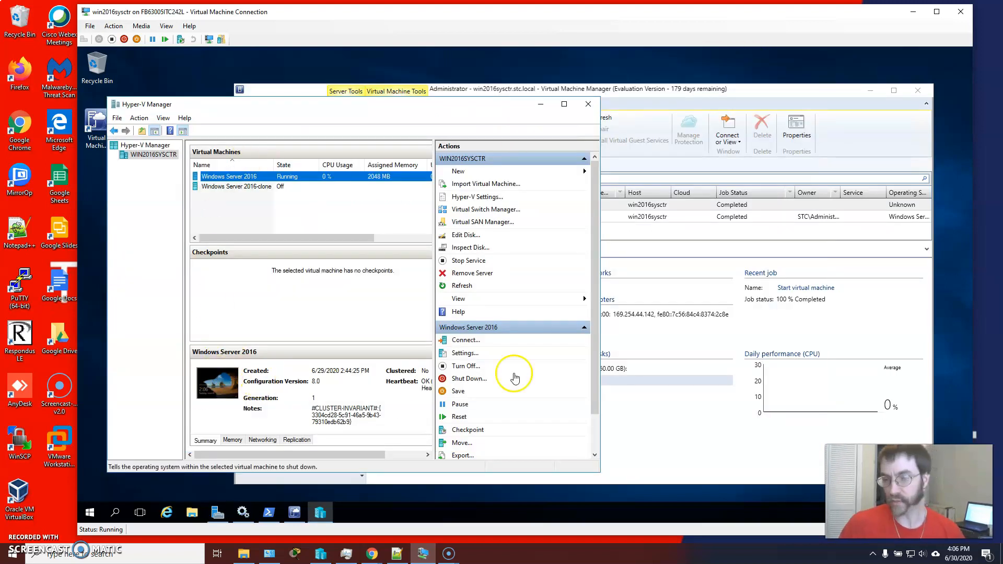
- Switch back to Virtual Machine Manager and start creating a new VM template in the library
{"action": "left_click", "coordinate": [722, 89]}
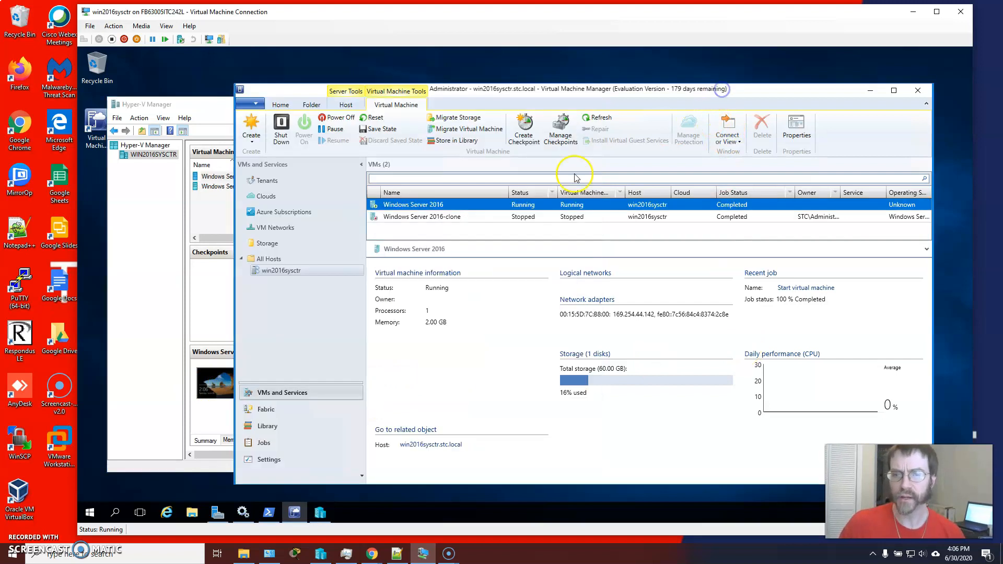
{"action": "left_click", "coordinate": [422, 216]}
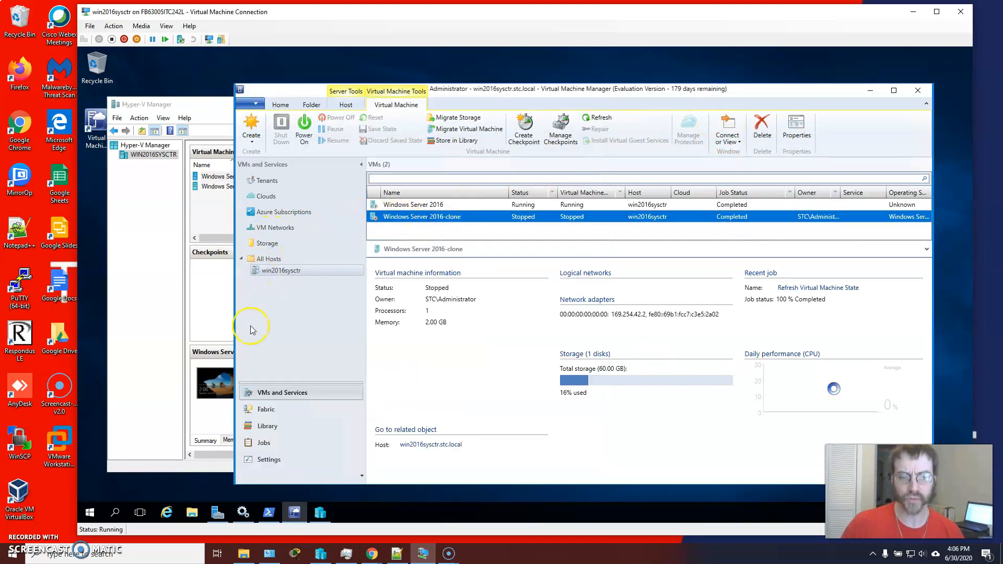
{"action": "left_click", "coordinate": [266, 426]}
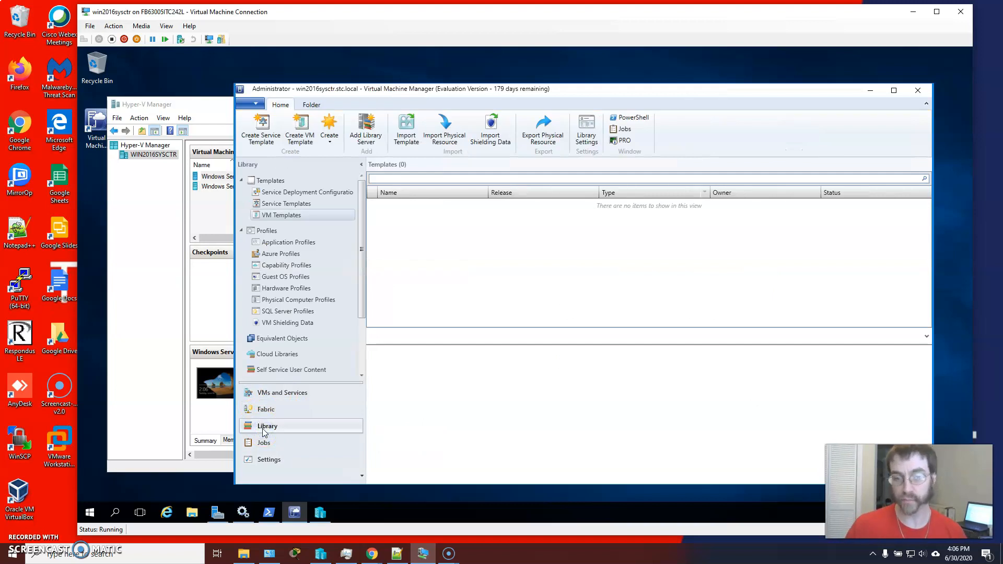
{"action": "left_click", "coordinate": [285, 222]}
{"action": "right_click", "coordinate": [282, 215]}
{"action": "left_click", "coordinate": [308, 217]}
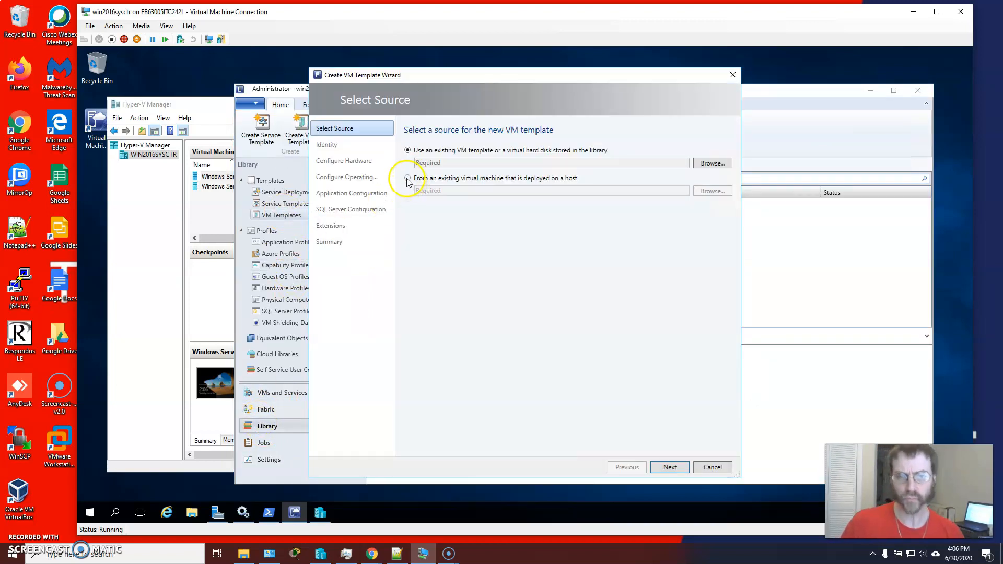
- Use the deployed virtual machine Windows Server 2016-clone as the template source and agree to the source machine being destroyed
{"action": "left_click", "coordinate": [408, 178]}
{"action": "left_click", "coordinate": [712, 191]}
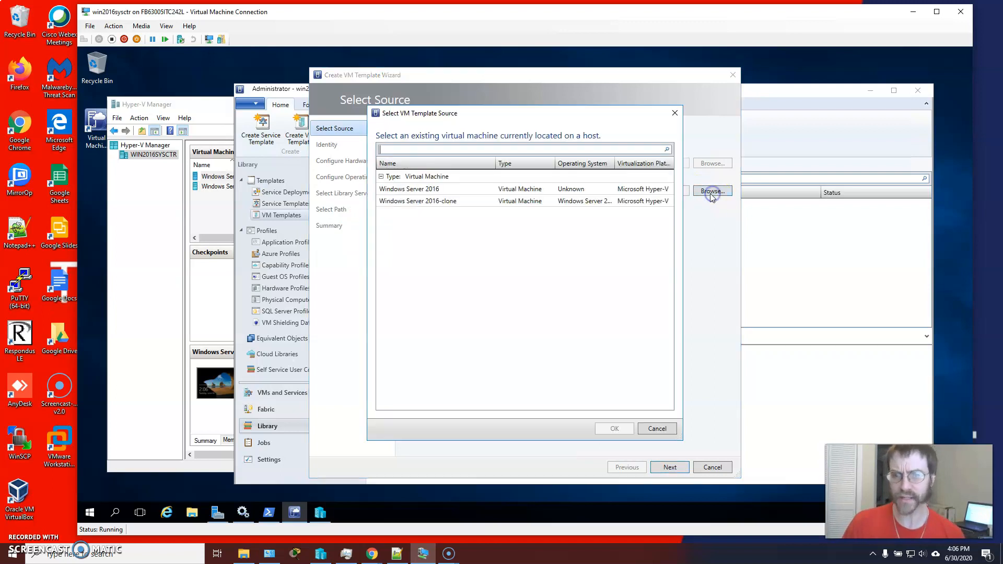
{"action": "left_click", "coordinate": [437, 201]}
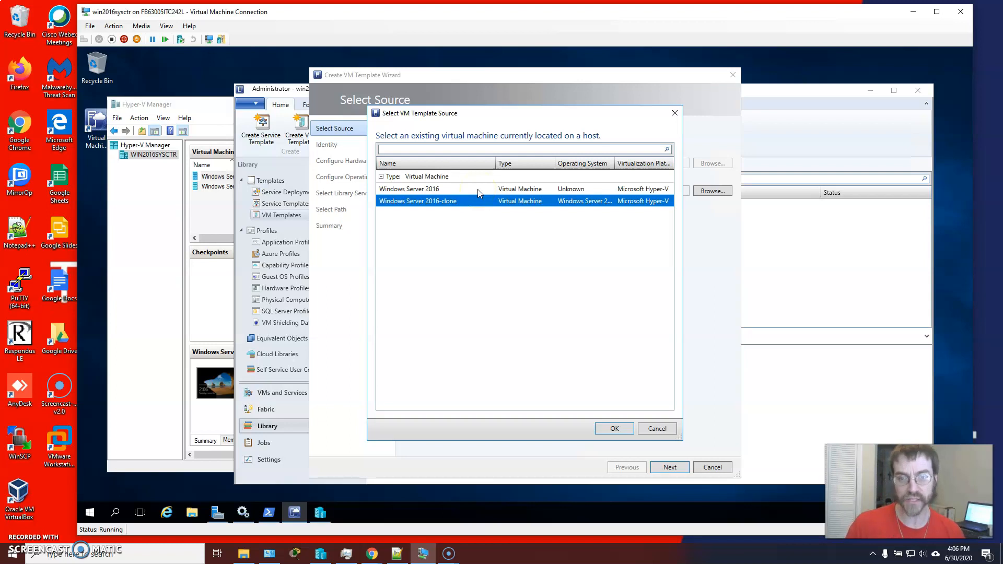
{"action": "left_click", "coordinate": [413, 189]}
{"action": "left_click", "coordinate": [410, 201]}
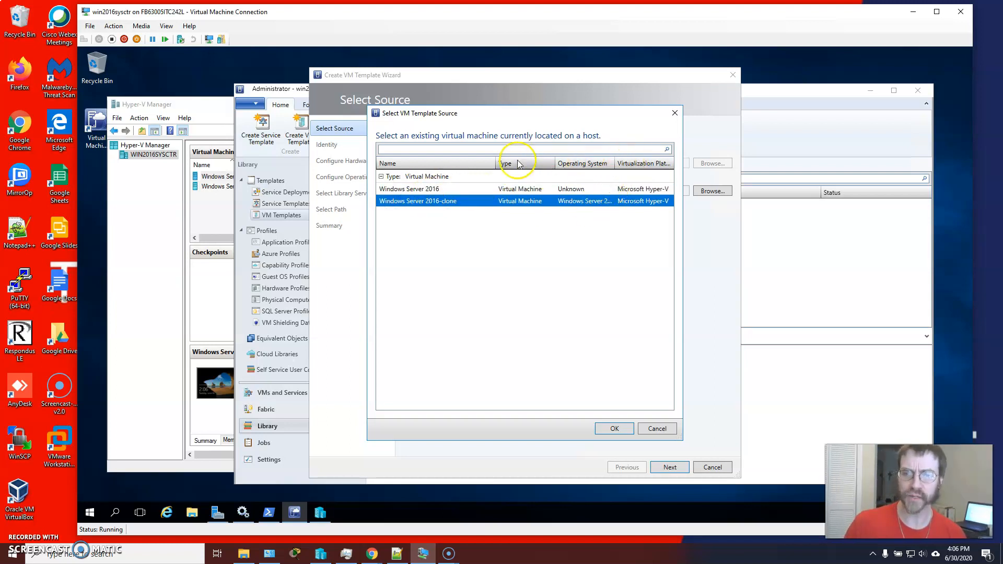
{"action": "left_click_drag", "start_coordinate": [367, 168], "coordinate": [330, 166]}
{"action": "left_click_drag", "start_coordinate": [683, 189], "coordinate": [720, 190]}
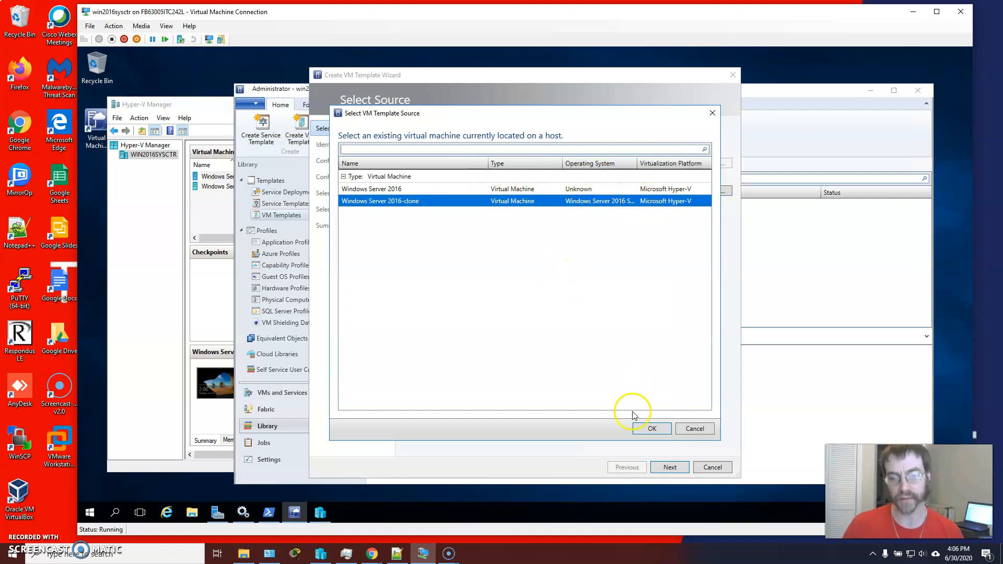
{"action": "left_click", "coordinate": [652, 428]}
{"action": "left_click", "coordinate": [670, 467]}
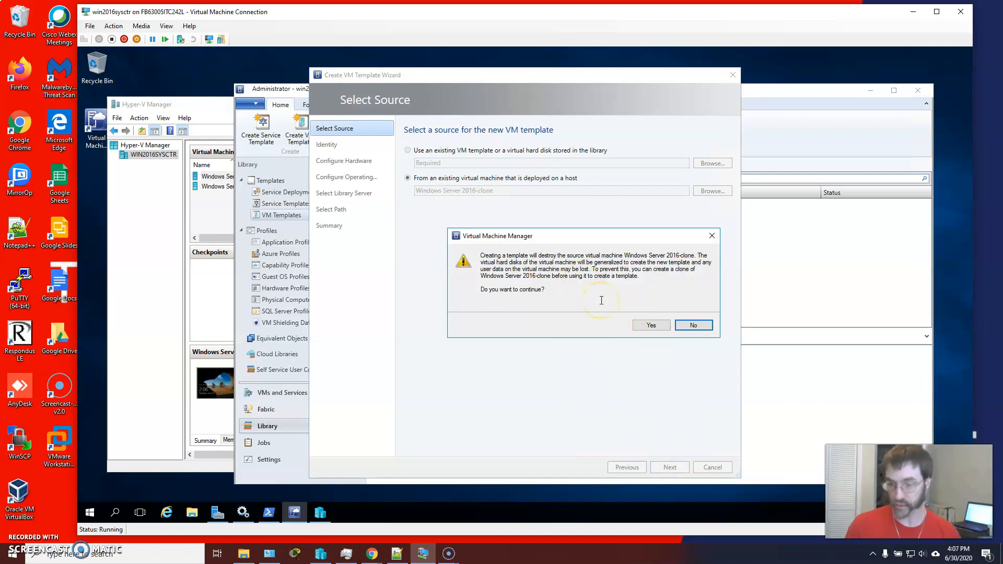
{"action": "left_click", "coordinate": [651, 326]}
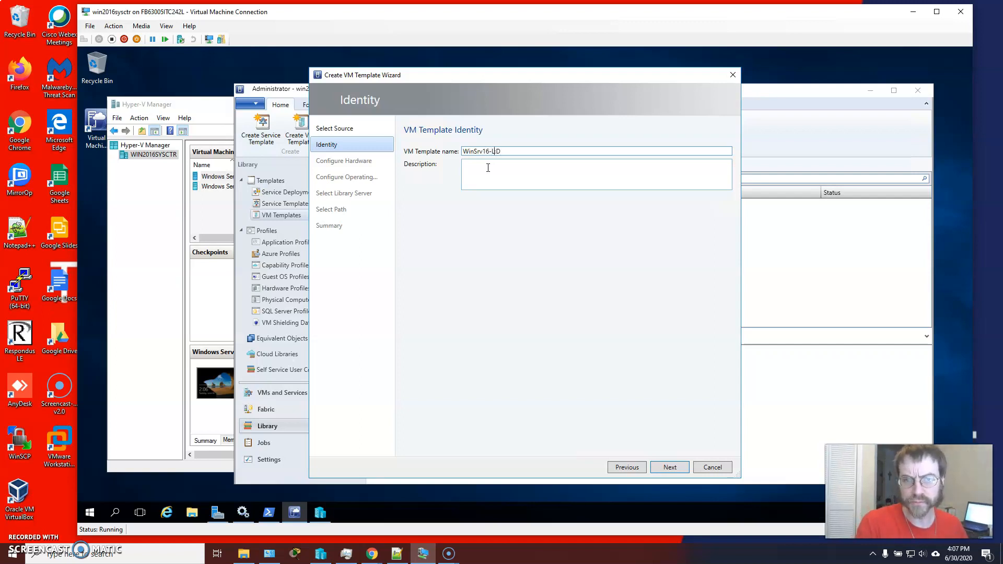
- Name the VM template WinSrv16-LD and keep the default hardware configuration
{"action": "left_click", "coordinate": [670, 467]}
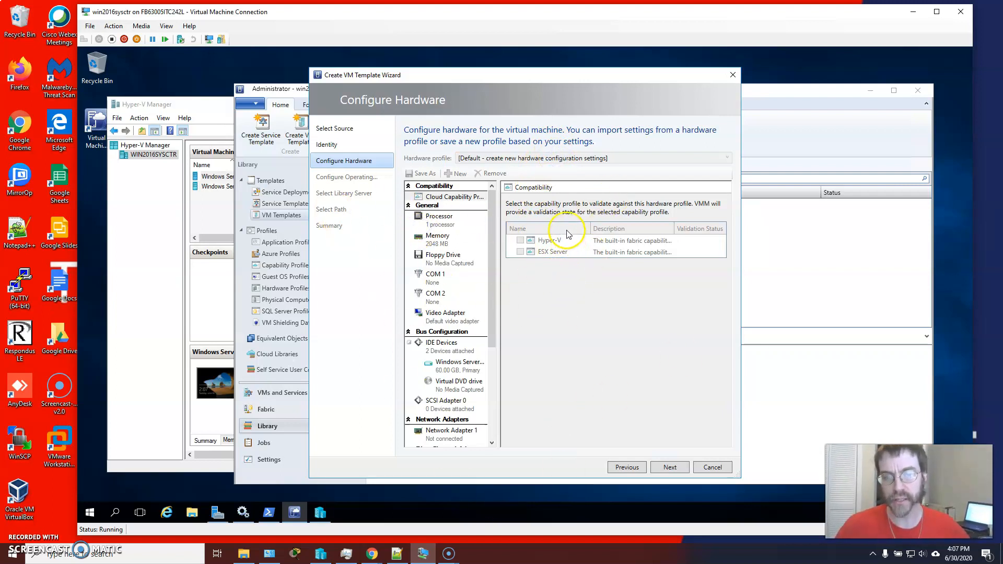
{"action": "left_click", "coordinate": [669, 468]}
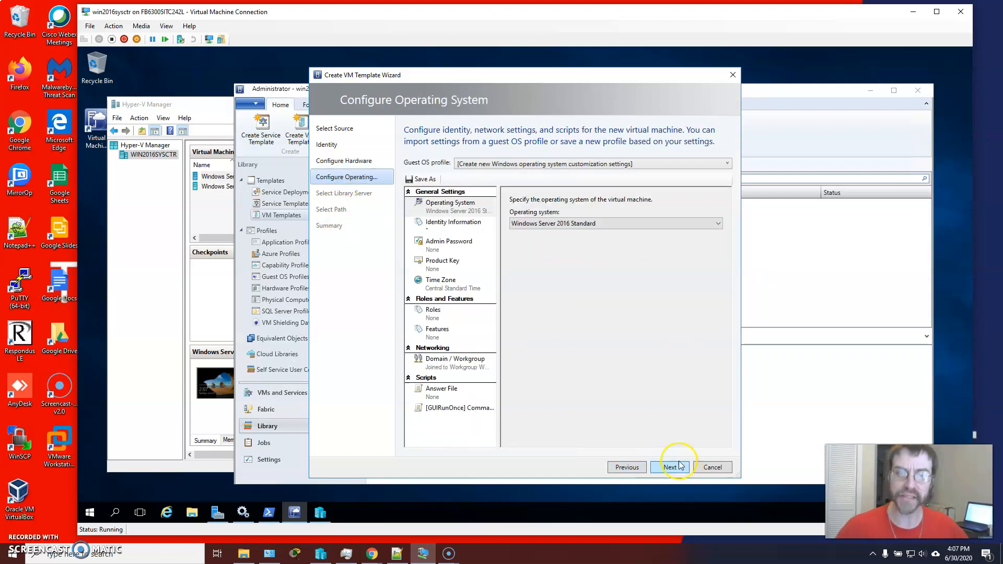
- Apply the Windows Server 2016 Base guest OS profile to the template's operating system configuration
{"action": "left_click", "coordinate": [517, 168]}
{"action": "left_click", "coordinate": [509, 197]}
{"action": "left_click", "coordinate": [670, 468]}
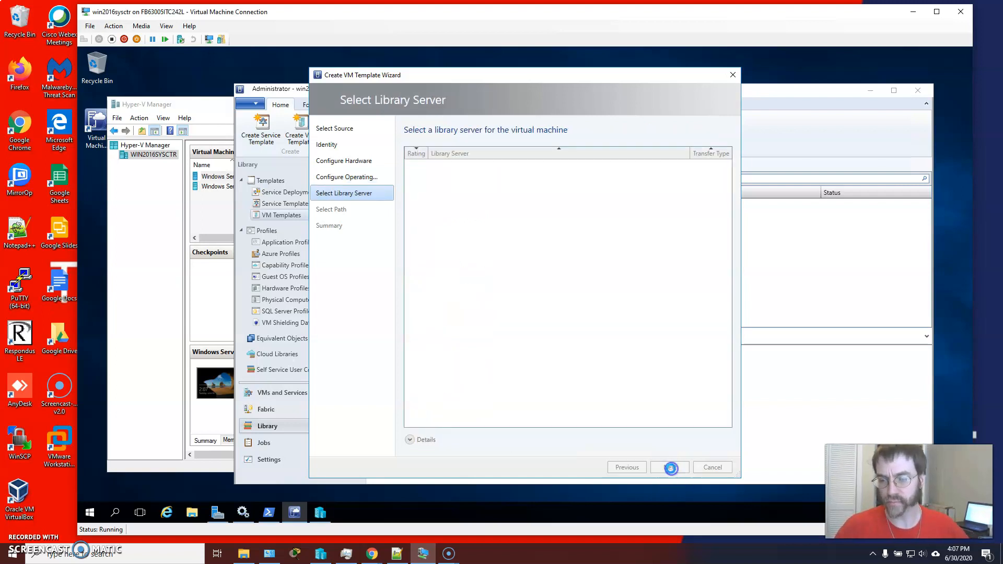
- Choose win2016sysctr.stc.local as the library server, reviewing its rating and SAN explanations
{"action": "left_click", "coordinate": [452, 167]}
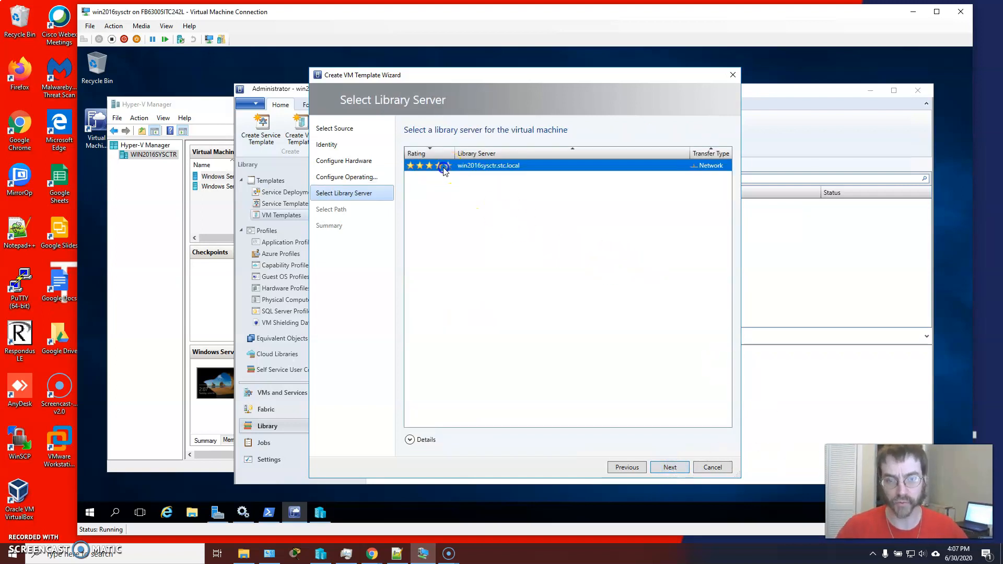
{"action": "left_click", "coordinate": [422, 451]}
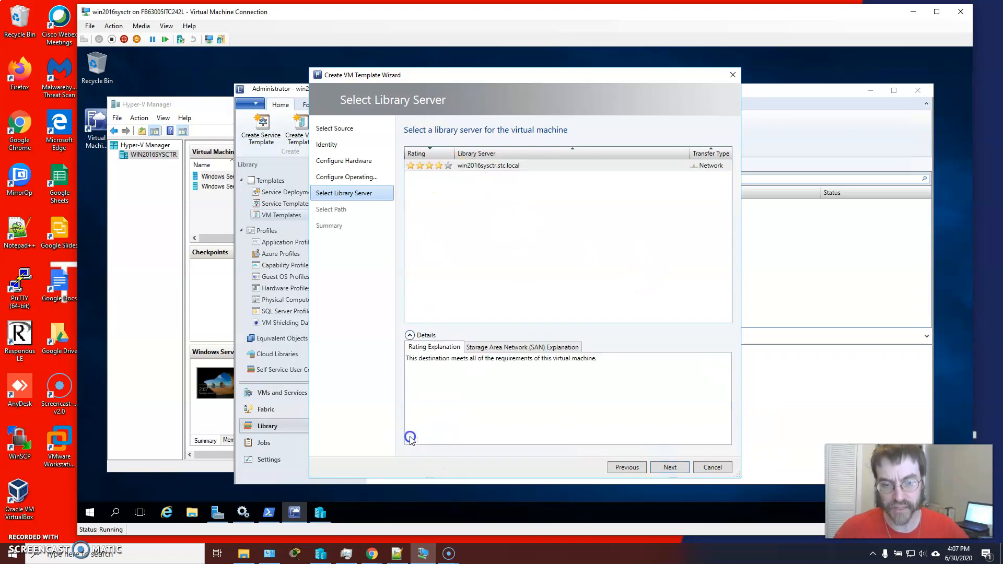
{"action": "left_click", "coordinate": [503, 347]}
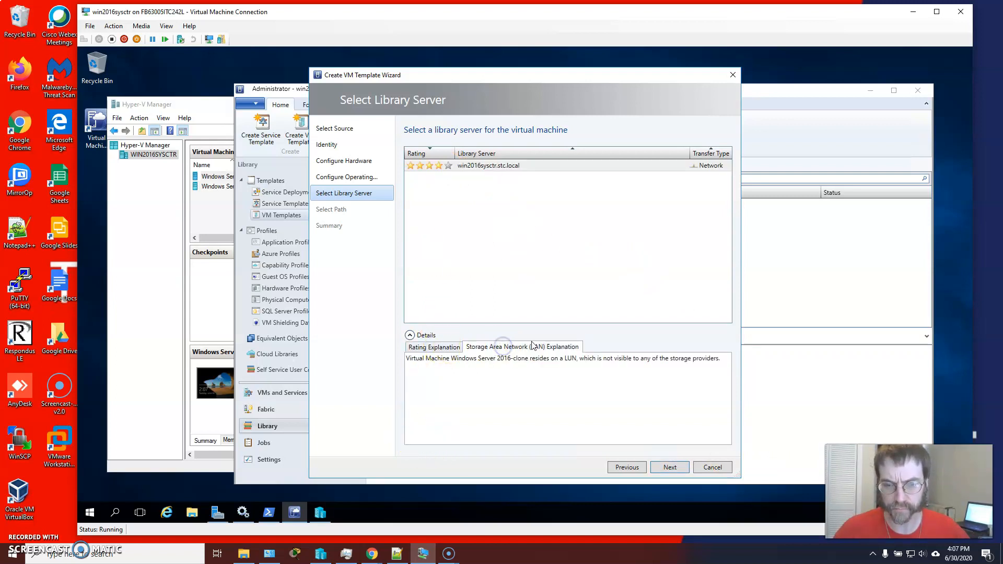
{"action": "left_click", "coordinate": [435, 348]}
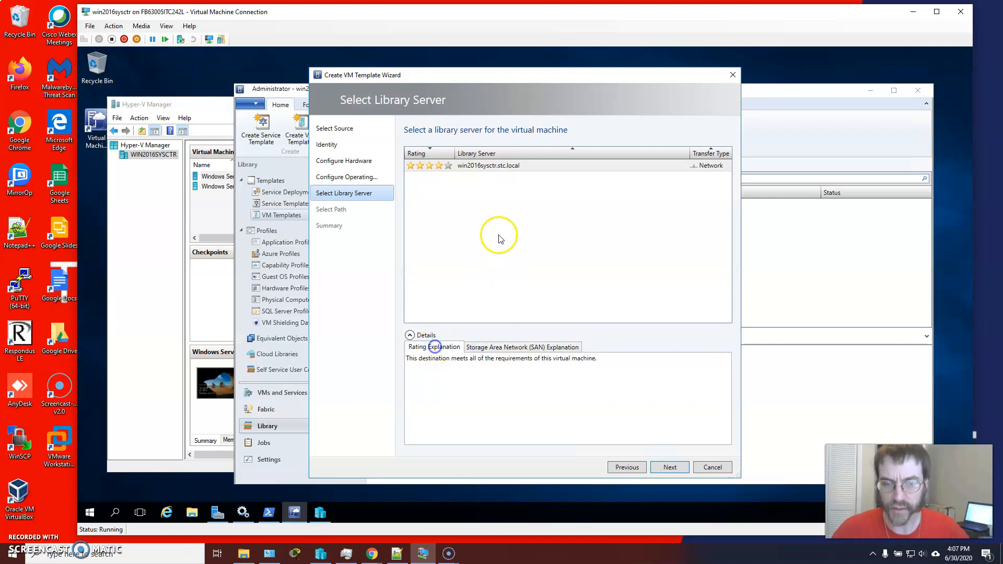
{"action": "left_click", "coordinate": [662, 466]}
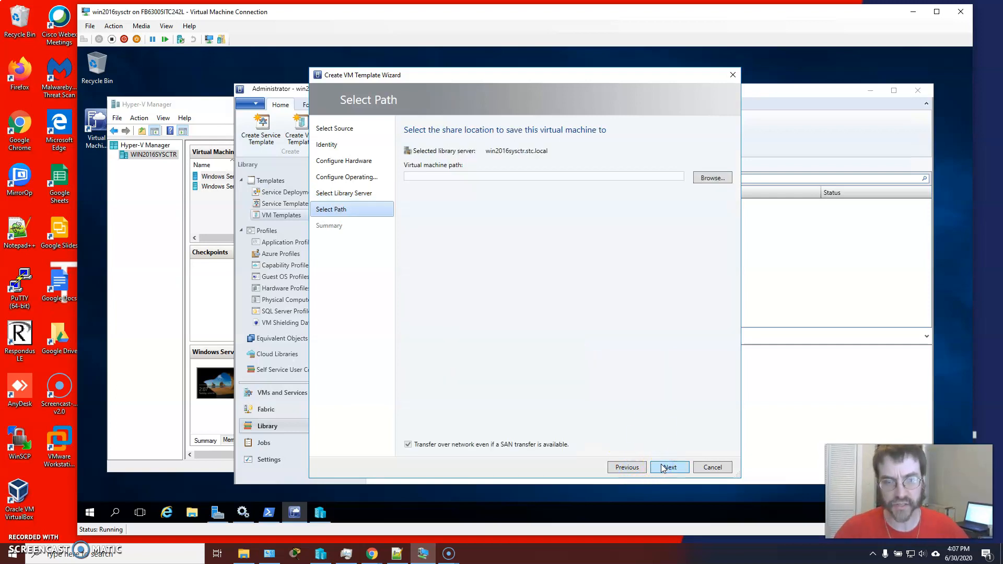
- Set the virtual machine path to the MSSCVMMLibrary share on the library server and continue to the summary
{"action": "left_click", "coordinate": [712, 178]}
{"action": "left_click", "coordinate": [416, 204]}
{"action": "left_click", "coordinate": [406, 205]}
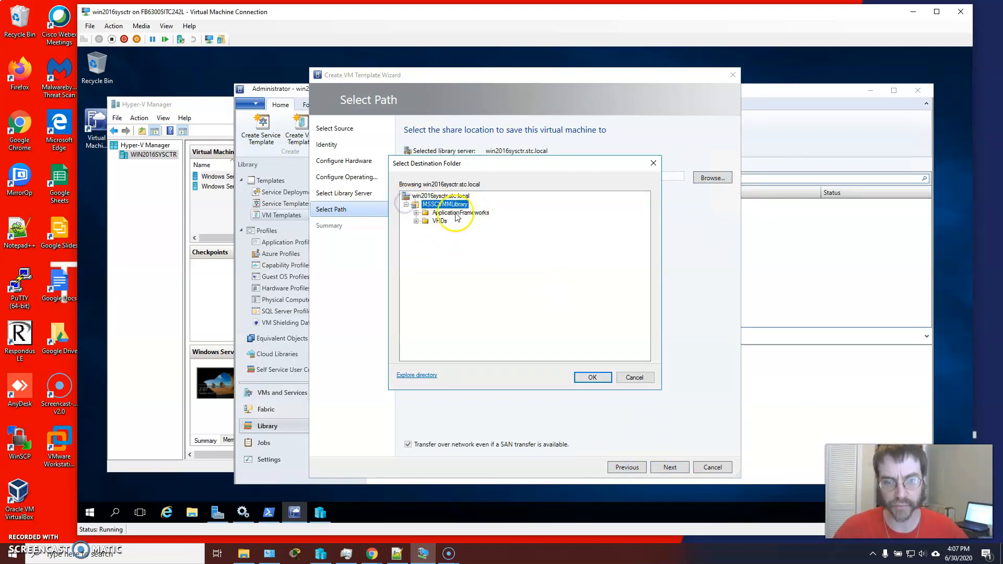
{"action": "left_click", "coordinate": [592, 377]}
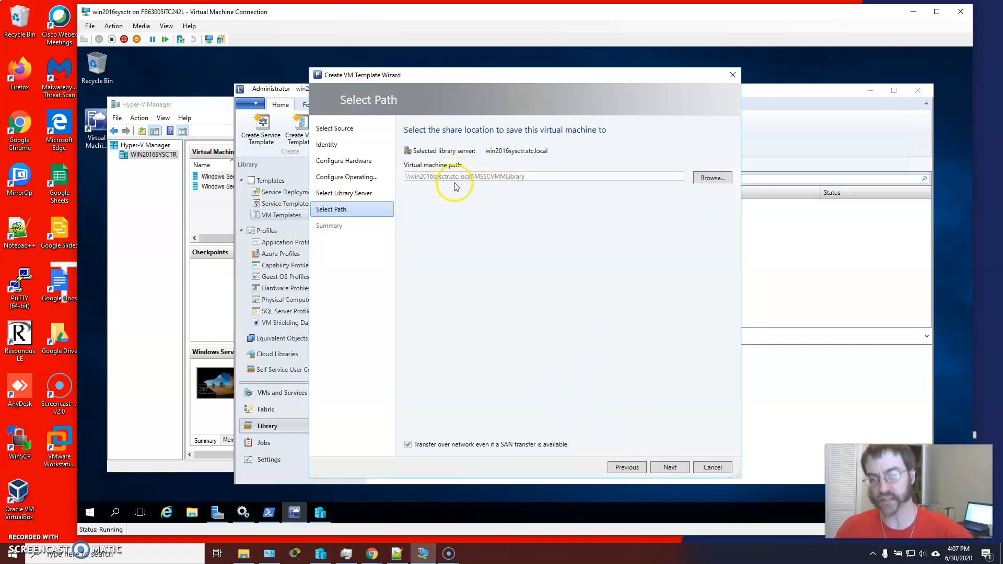
{"action": "left_click", "coordinate": [669, 468]}
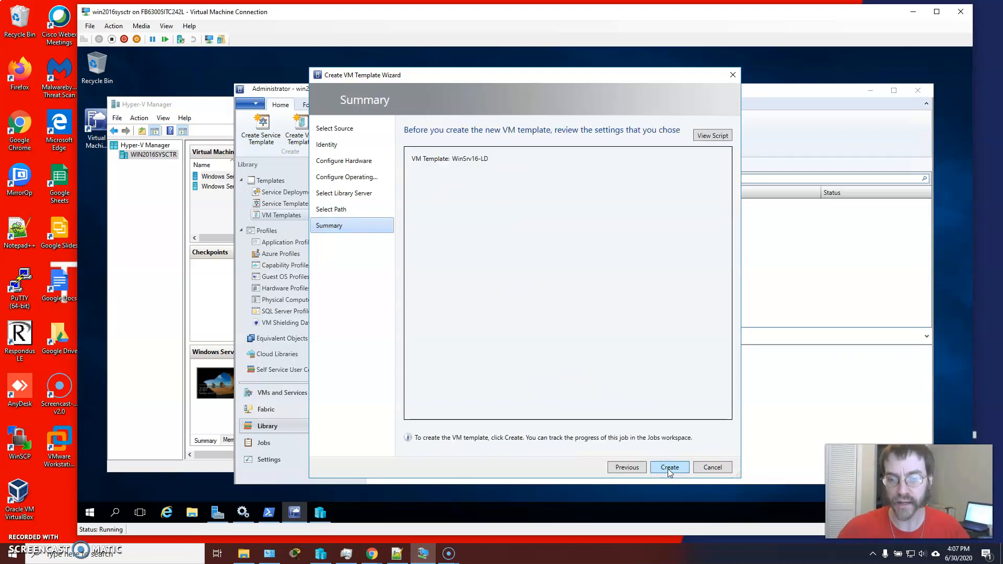
- Review the PowerShell script generated for the template in an enlarged Notepad window, and close it
{"action": "left_click", "coordinate": [715, 133]}
{"action": "left_click", "coordinate": [719, 141]}
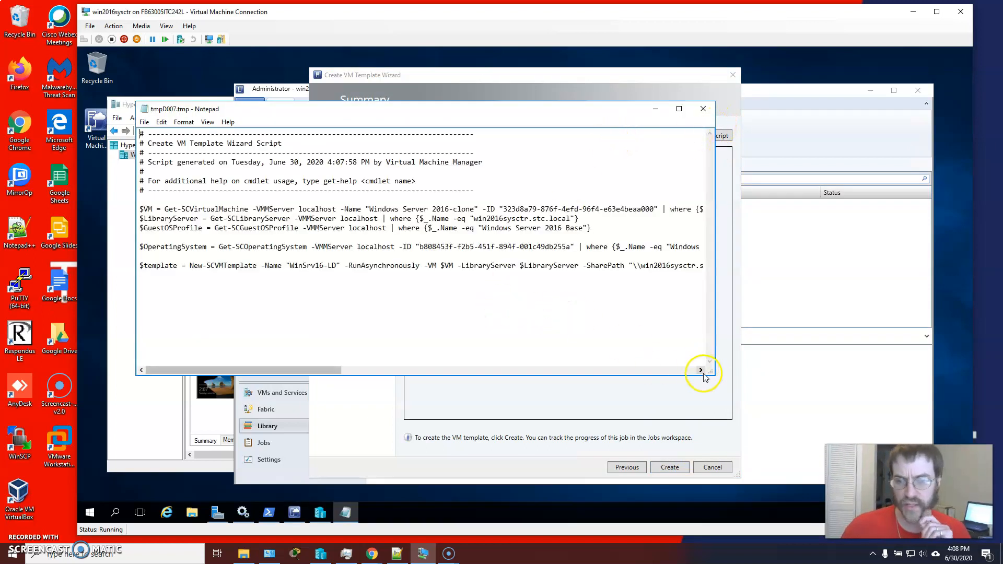
{"action": "left_click_drag", "start_coordinate": [713, 375], "coordinate": [887, 460]}
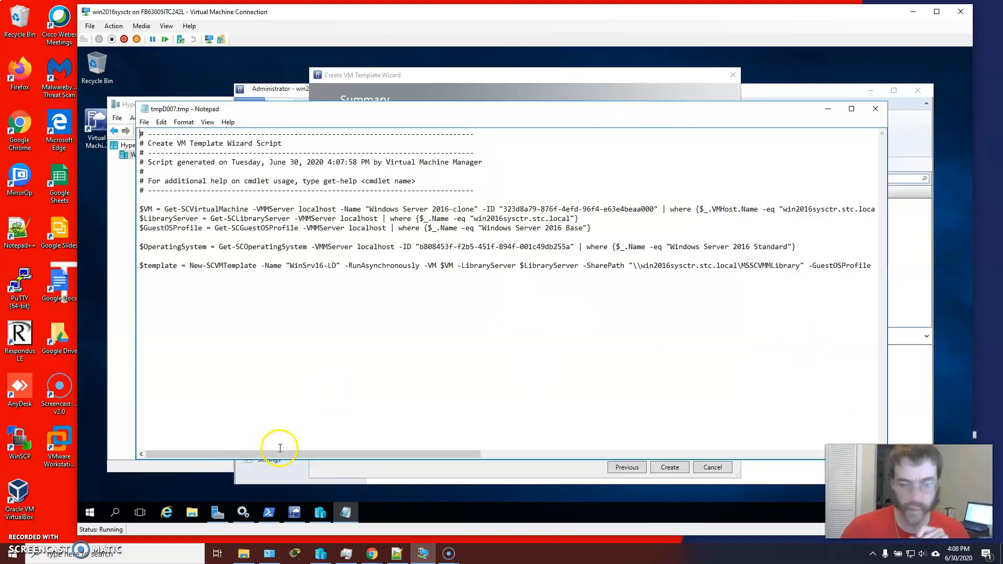
{"action": "left_click", "coordinate": [304, 449]}
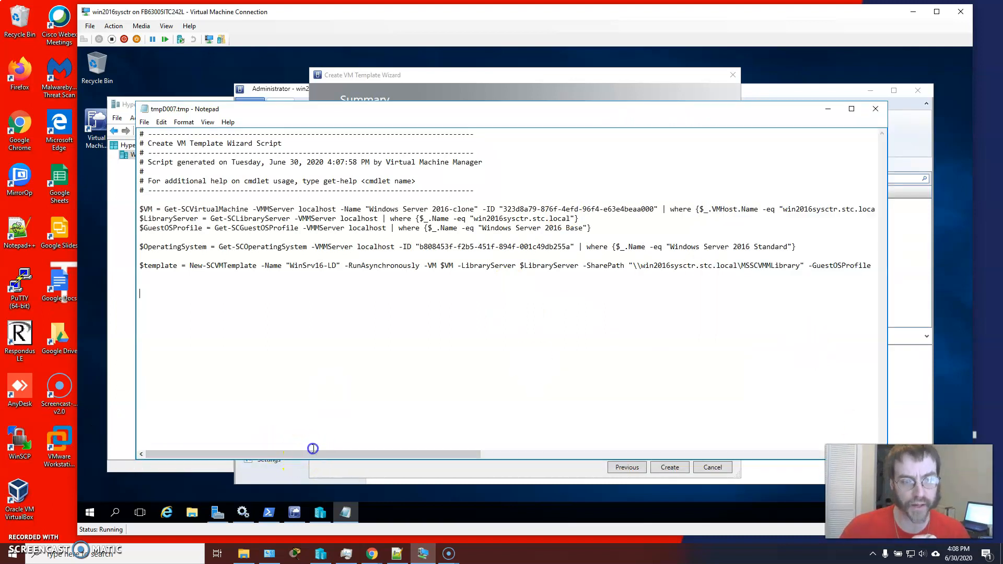
{"action": "mouse_move", "coordinate": [360, 448]}
{"action": "left_mouse_down"}
{"action": "mouse_move", "coordinate": [760, 454]}
{"action": "mouse_move", "coordinate": [356, 450]}
{"action": "left_mouse_up"}
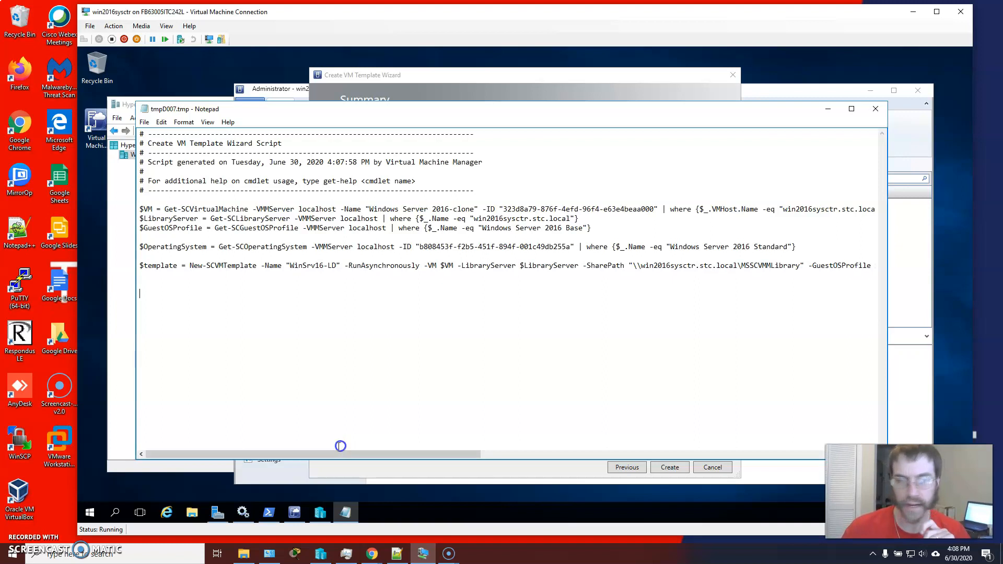
{"action": "left_click", "coordinate": [141, 242]}
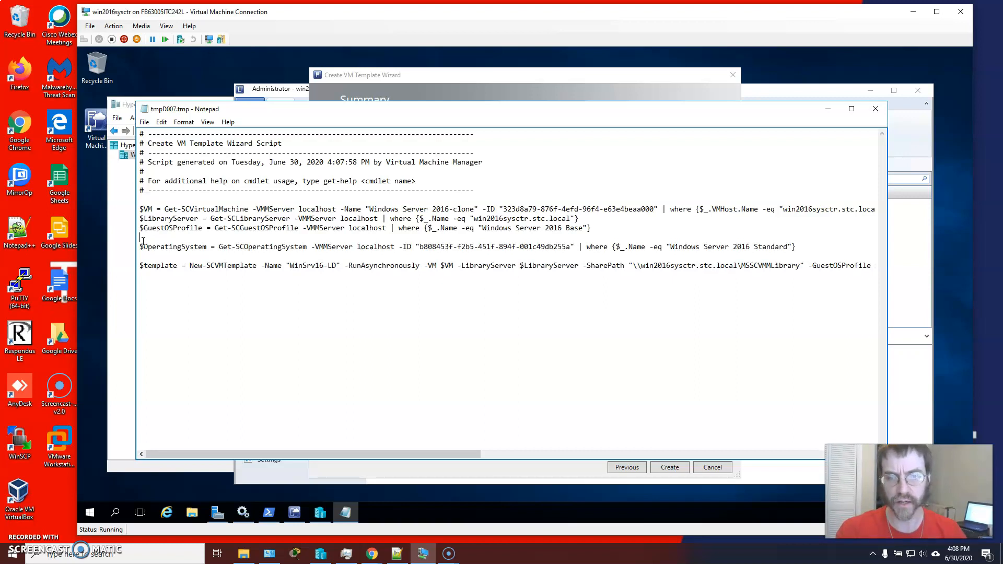
{"action": "left_click", "coordinate": [876, 108]}
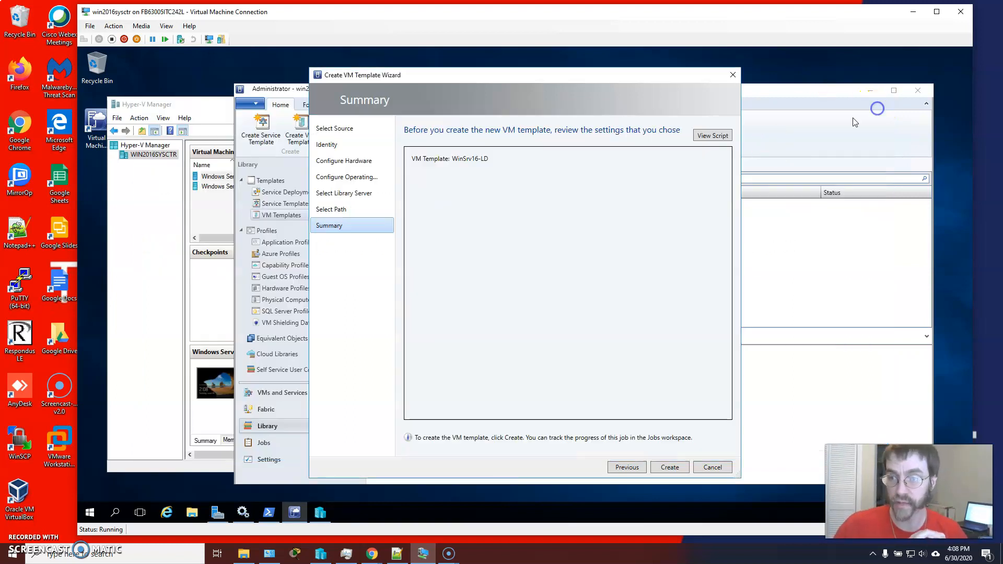
- Create the WinSrv16-LD VM template from the reviewed settings, and close the Jobs window that tracks it
{"action": "left_click", "coordinate": [659, 466]}
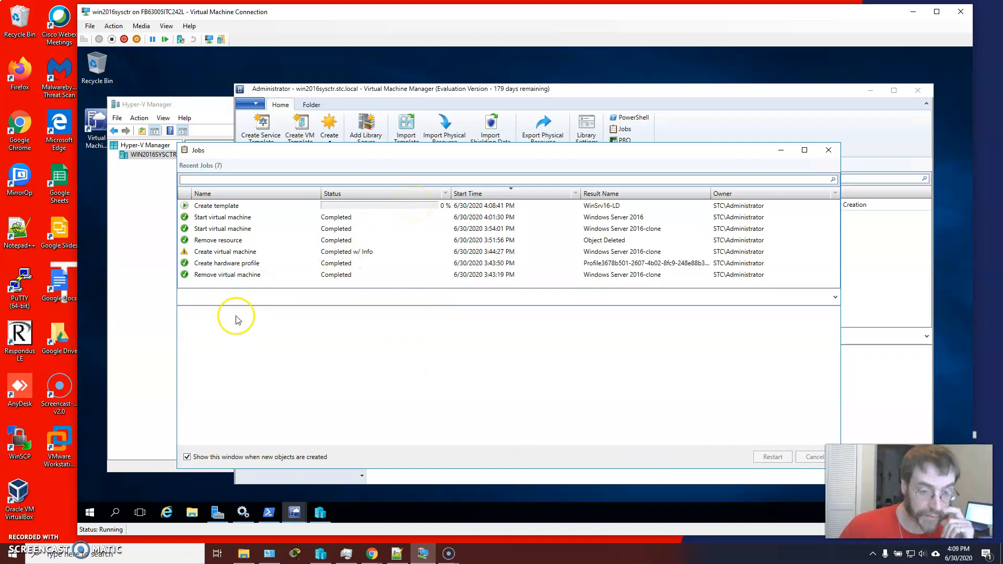
{"action": "left_click_drag", "start_coordinate": [330, 143], "coordinate": [312, 115]}
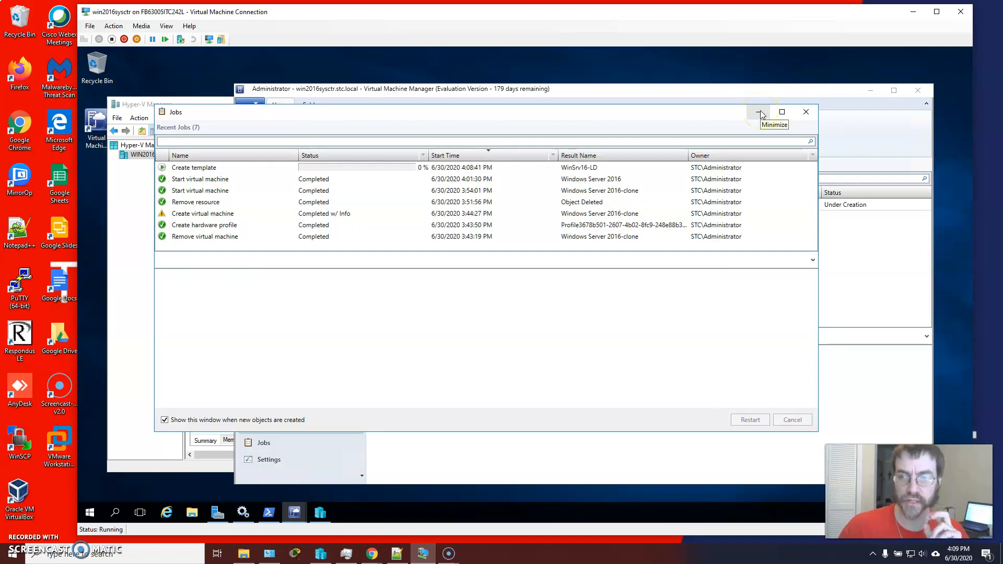
{"action": "left_click", "coordinate": [806, 112]}
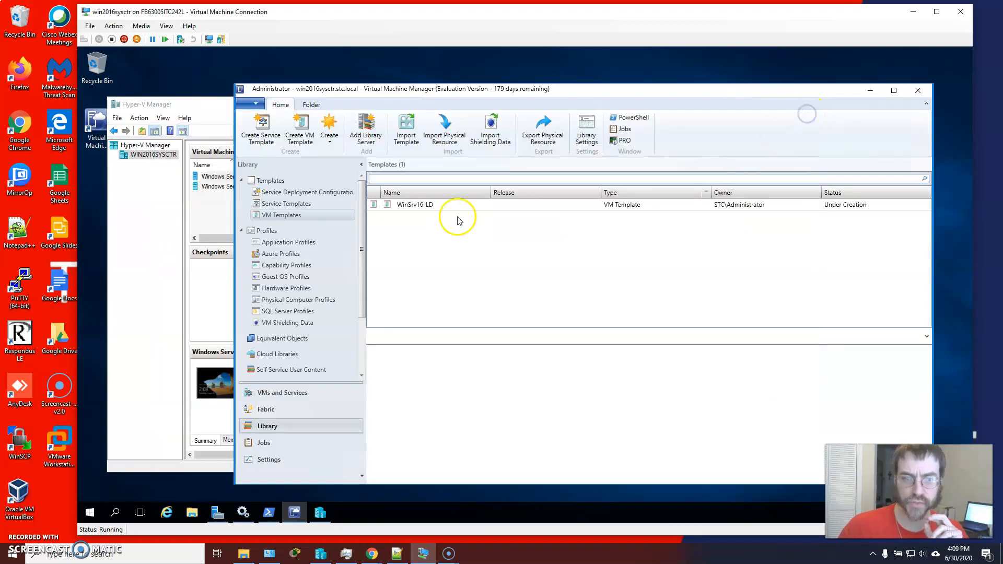
- Check the virtual machines' status on win2016sysctr, and open the details of the running Create template job
{"action": "left_click", "coordinate": [270, 393]}
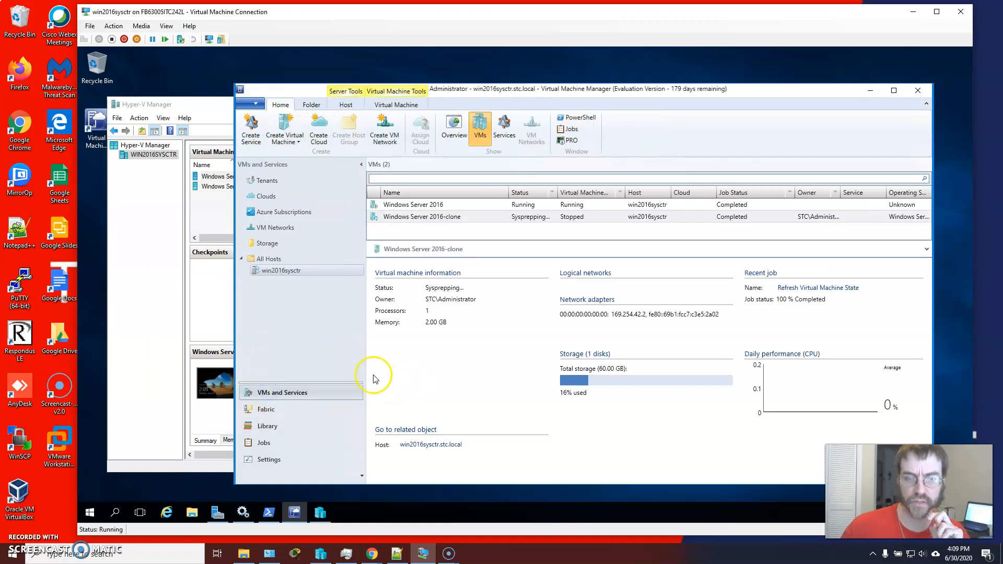
{"action": "left_click", "coordinate": [264, 443]}
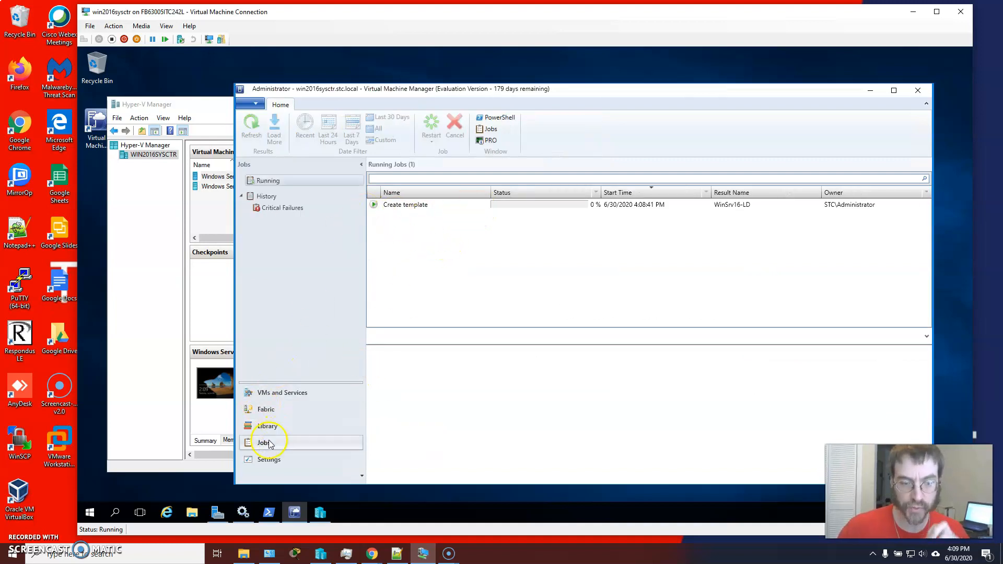
{"action": "left_click", "coordinate": [403, 206]}
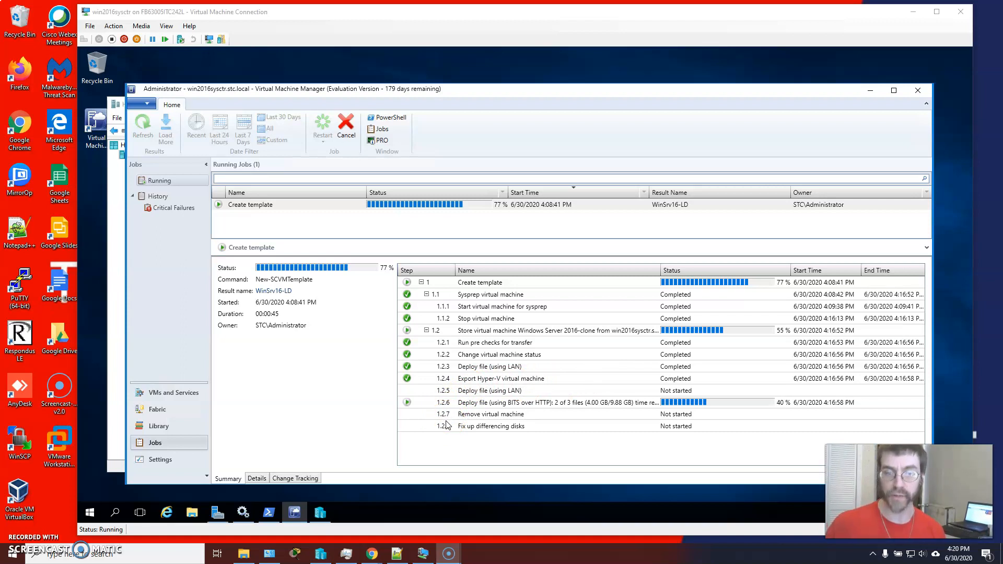
- Enlarge the Create template job's details area and adjust its column widths to examine each step's progress, start time and end time
{"action": "left_click", "coordinate": [448, 241]}
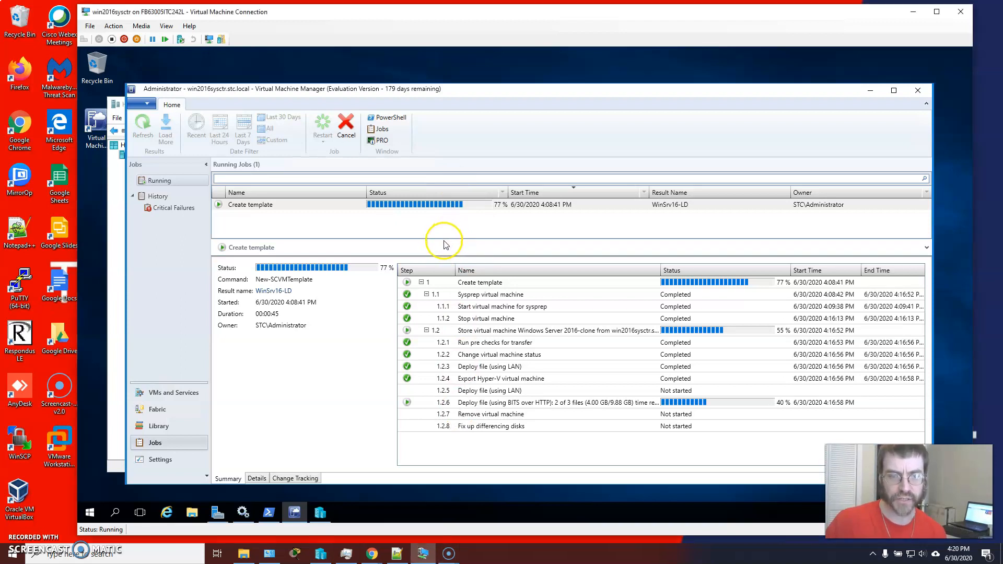
{"action": "left_click", "coordinate": [443, 237]}
{"action": "left_click_drag", "start_coordinate": [444, 239], "coordinate": [445, 223]}
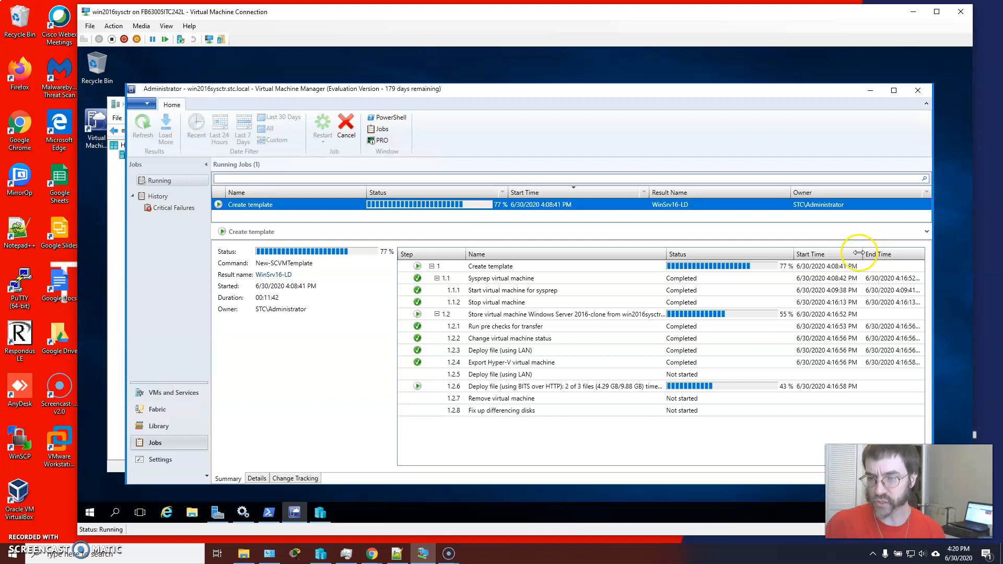
{"action": "left_click_drag", "start_coordinate": [795, 253], "coordinate": [787, 252]}
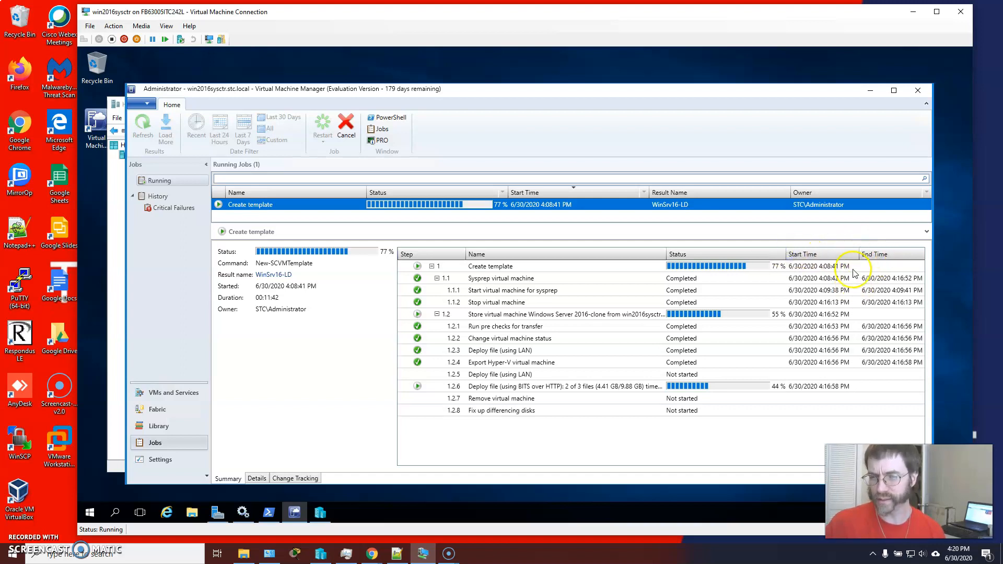
{"action": "left_click_drag", "start_coordinate": [859, 256], "coordinate": [850, 256]}
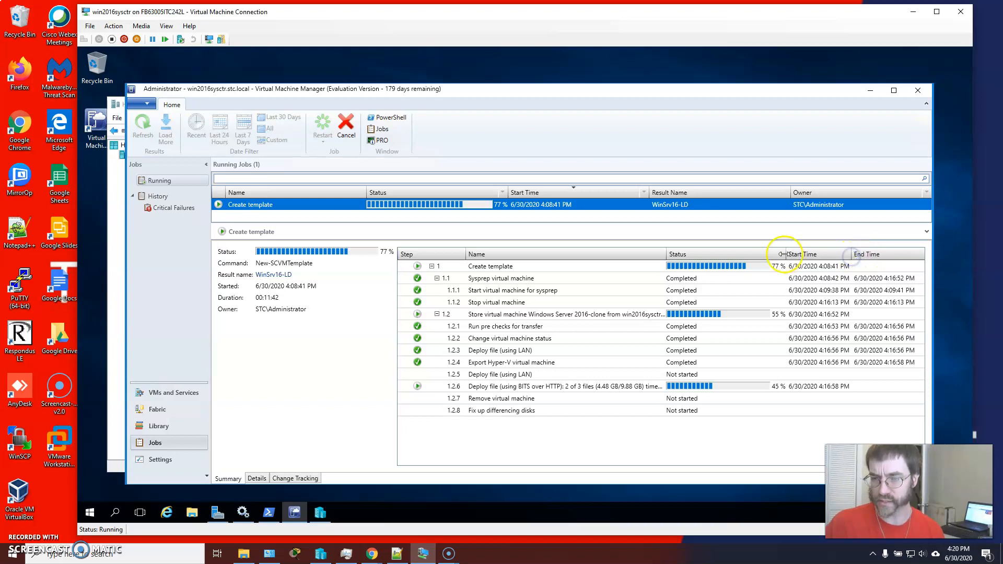
{"action": "left_click_drag", "start_coordinate": [784, 253], "coordinate": [785, 254]}
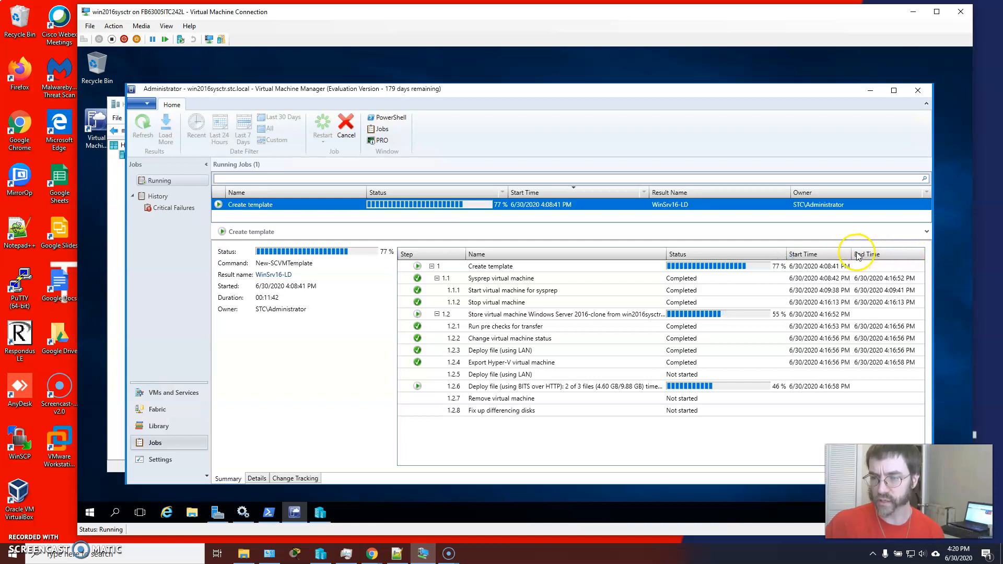
{"action": "left_click_drag", "start_coordinate": [853, 253], "coordinate": [857, 253]}
{"action": "left_click_drag", "start_coordinate": [786, 251], "coordinate": [793, 251]}
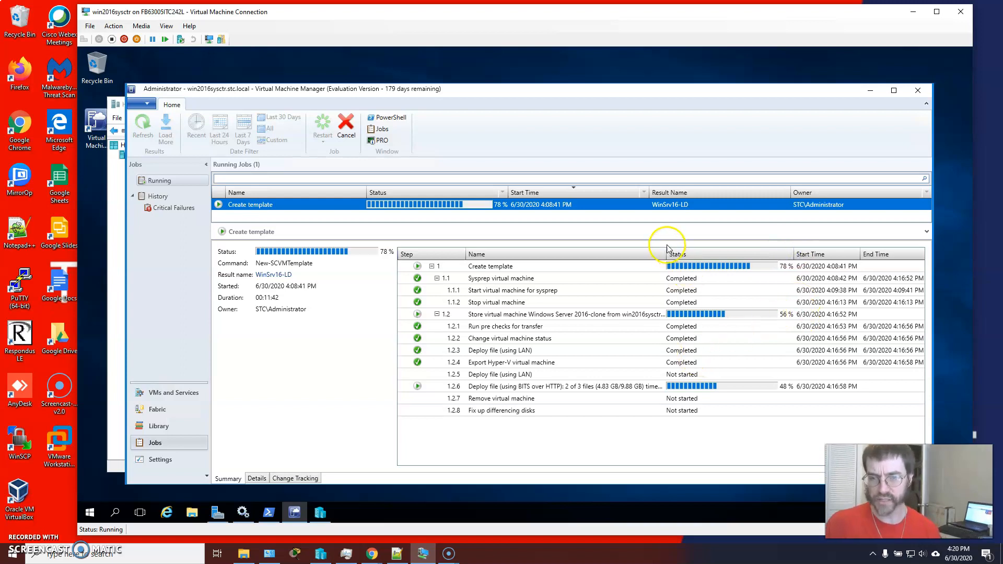
{"action": "mouse_move", "coordinate": [667, 254]}
{"action": "left_mouse_down"}
{"action": "mouse_move", "coordinate": [679, 254]}
{"action": "mouse_move", "coordinate": [656, 251]}
{"action": "left_mouse_up"}
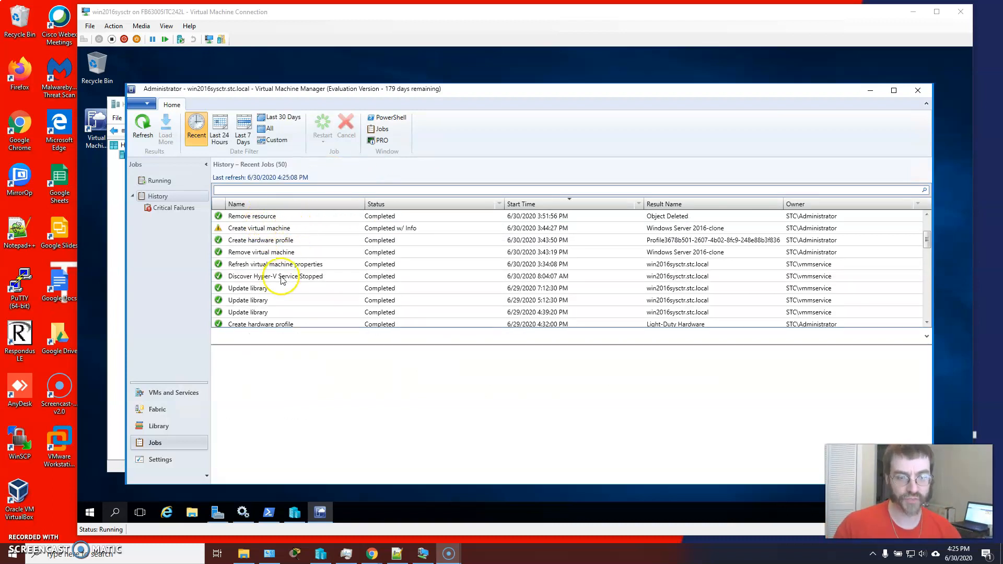
- Review the Remove resource, Create virtual machine and Create template job details in the recent job history
{"action": "left_click", "coordinate": [261, 219]}
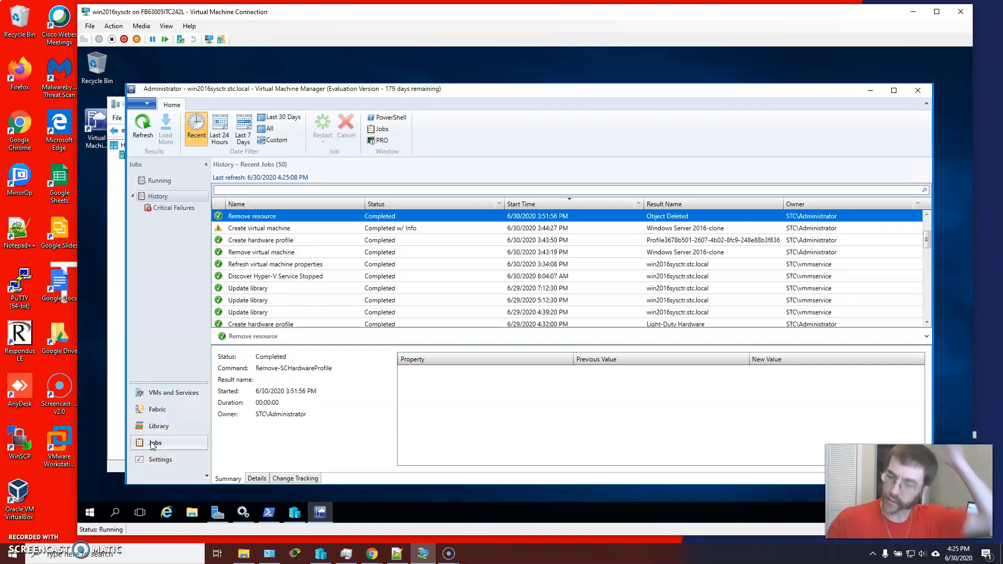
{"action": "left_click", "coordinate": [429, 120]}
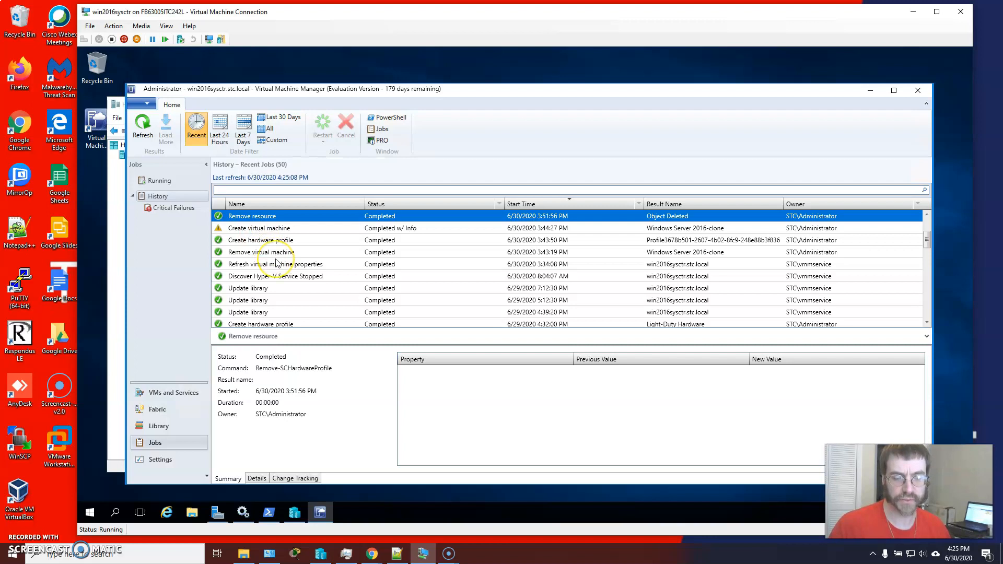
{"action": "left_click", "coordinate": [552, 230]}
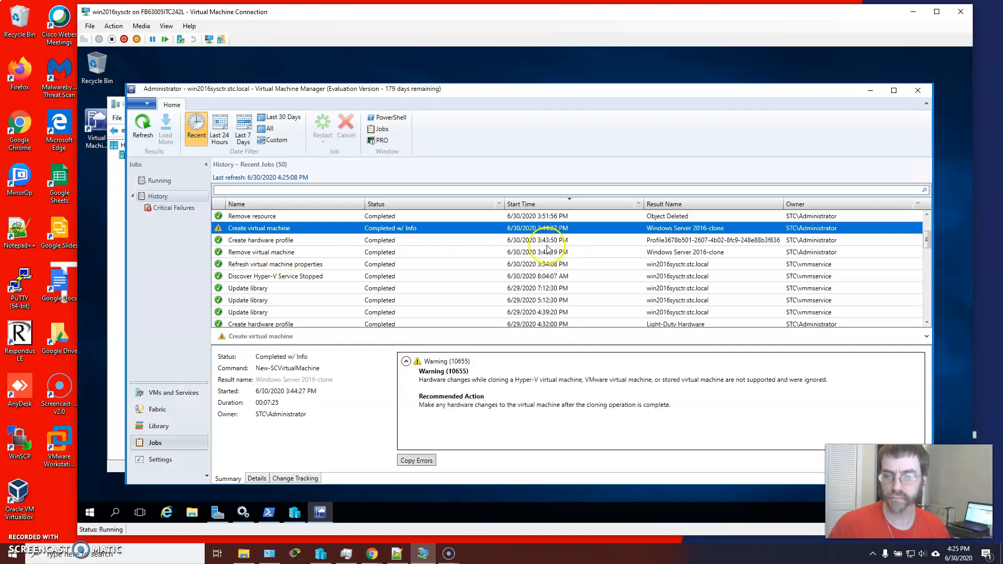
{"action": "left_click_drag", "start_coordinate": [929, 236], "coordinate": [928, 207]}
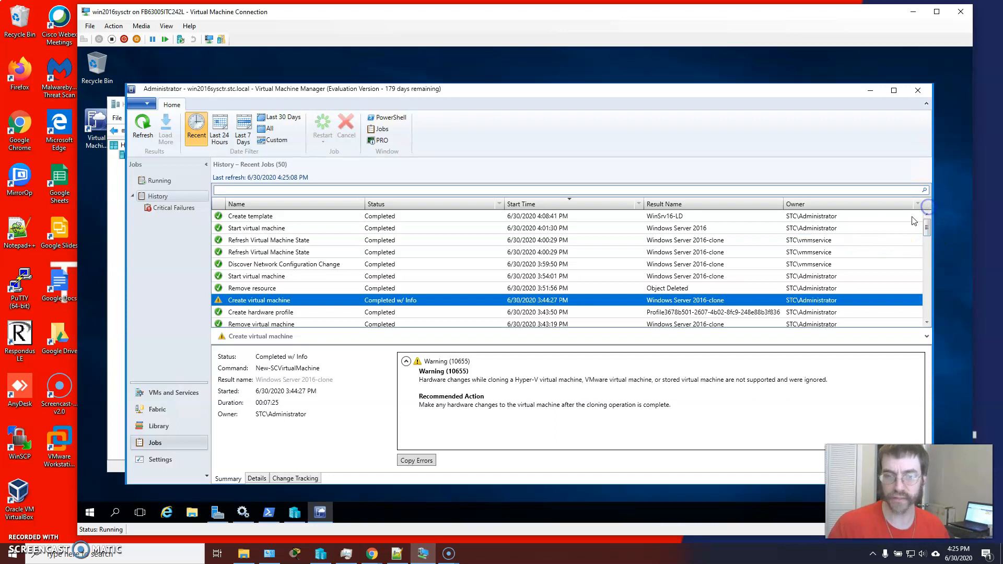
{"action": "left_click", "coordinate": [261, 218]}
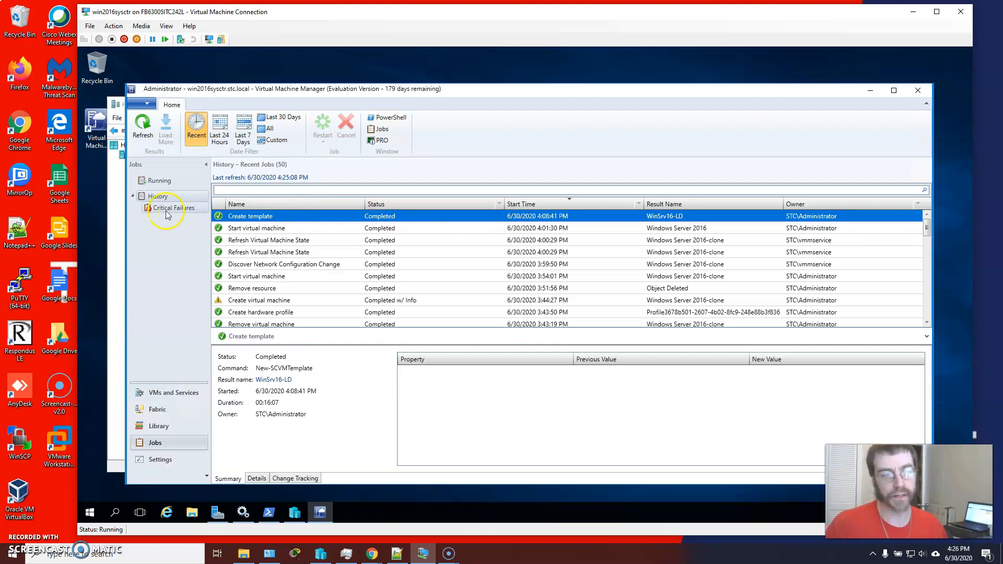
- Check the status of the WinSrv16-LD template among the library's VM templates
{"action": "left_click", "coordinate": [158, 424]}
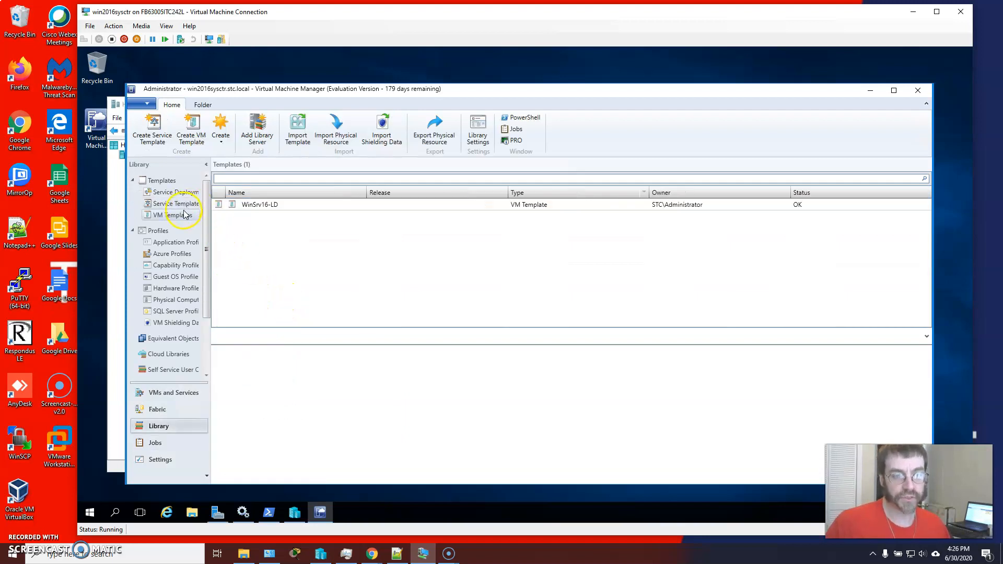
{"action": "left_click", "coordinate": [254, 205]}
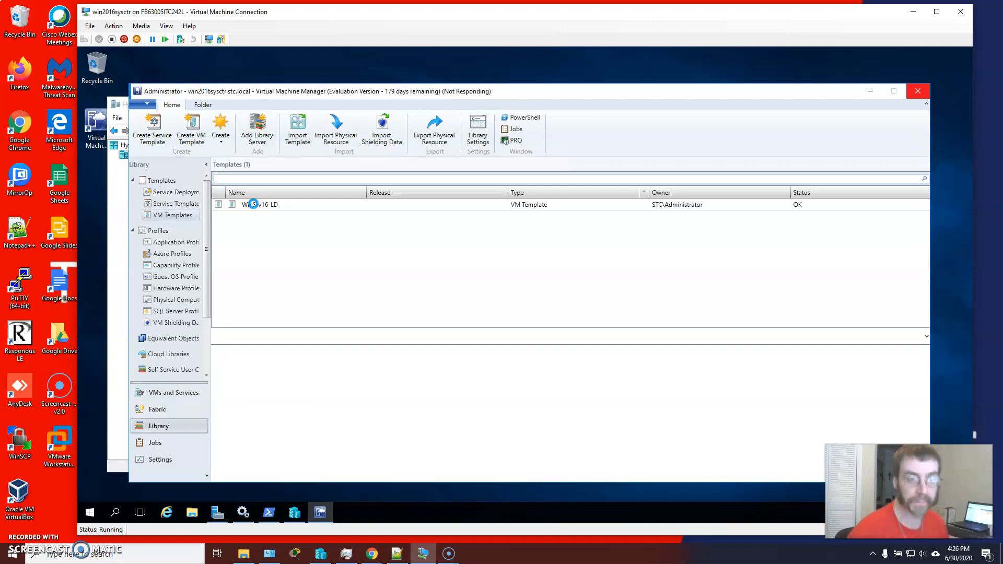
{"action": "left_click", "coordinate": [180, 401]}
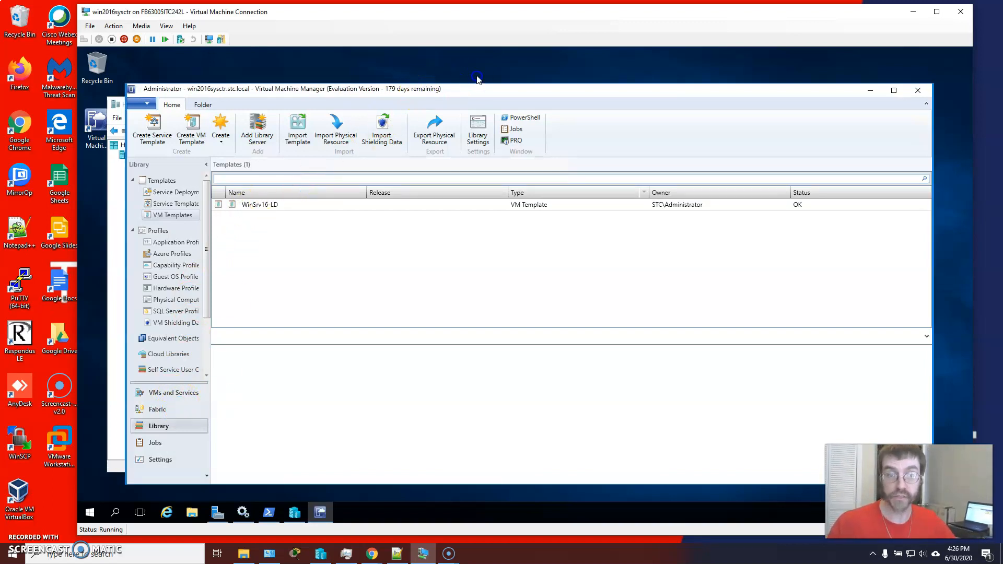
- Switch to Hyper-V Manager and check which virtual machines remain on WIN2016SYSCTR
{"action": "left_click", "coordinate": [118, 256]}
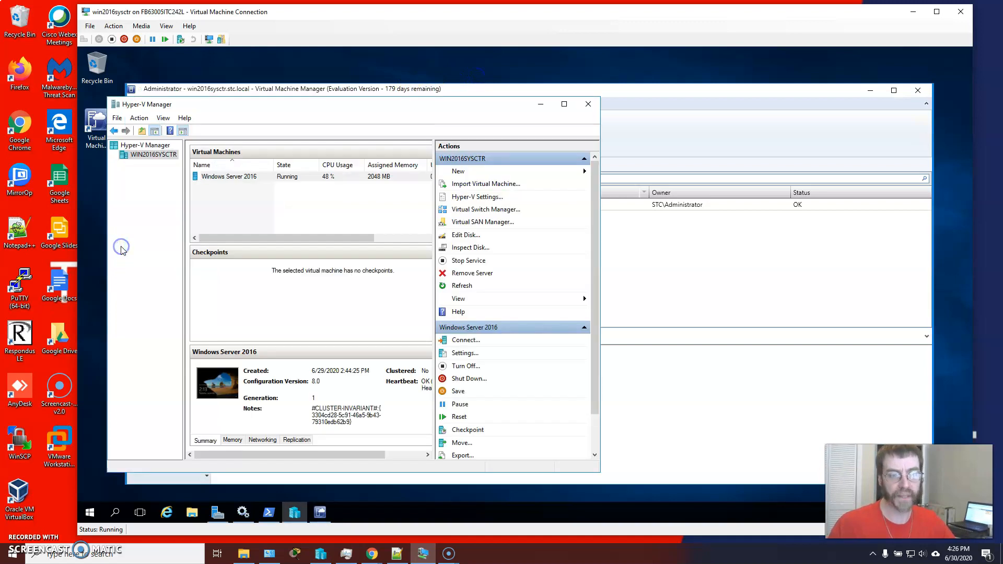
{"action": "left_click", "coordinate": [200, 179]}
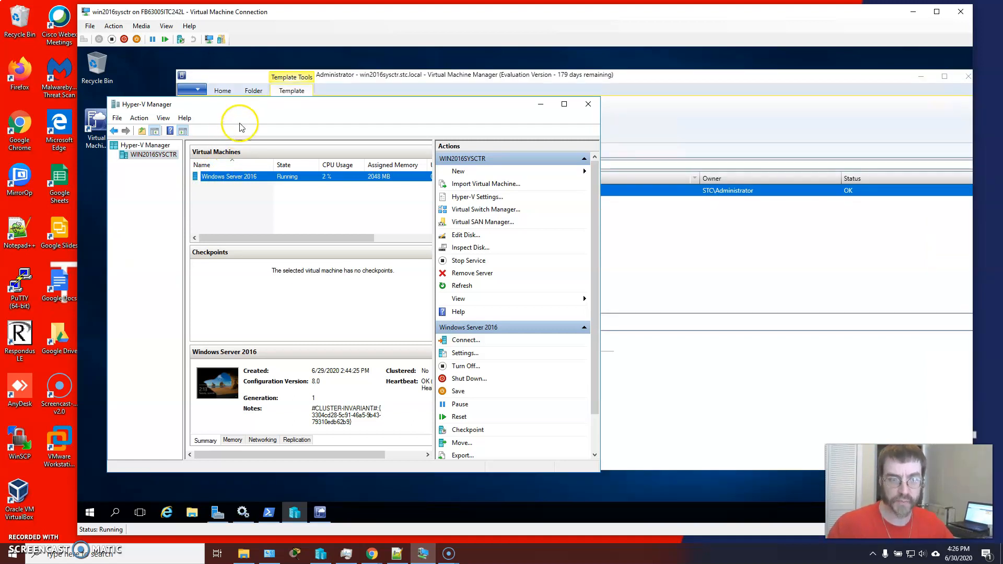
{"action": "left_click_drag", "start_coordinate": [250, 110], "coordinate": [273, 117]}
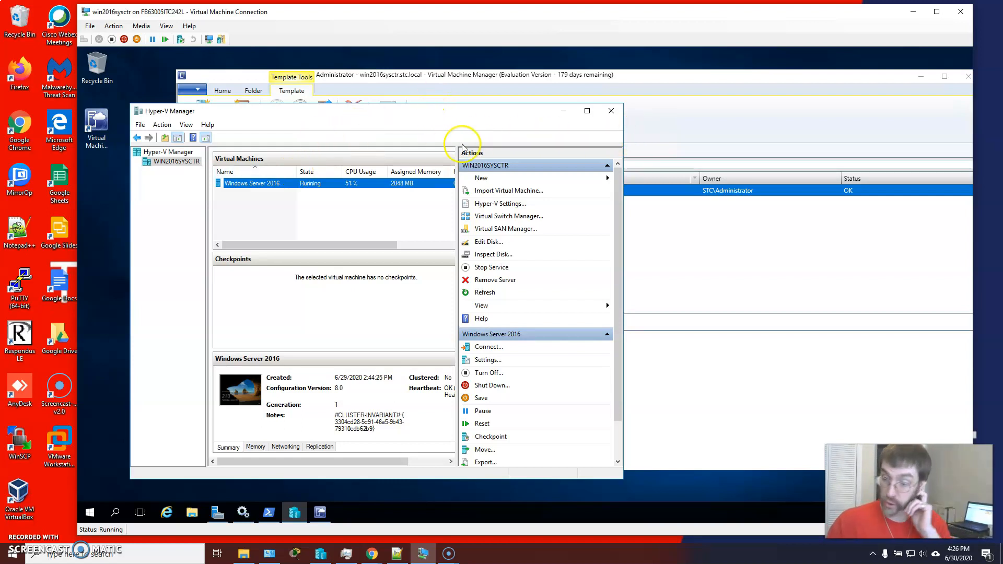
- Return to Virtual Machine Manager, check the virtual machines on win2016sysctr, and show the library's VM templates again
{"action": "left_click", "coordinate": [655, 78]}
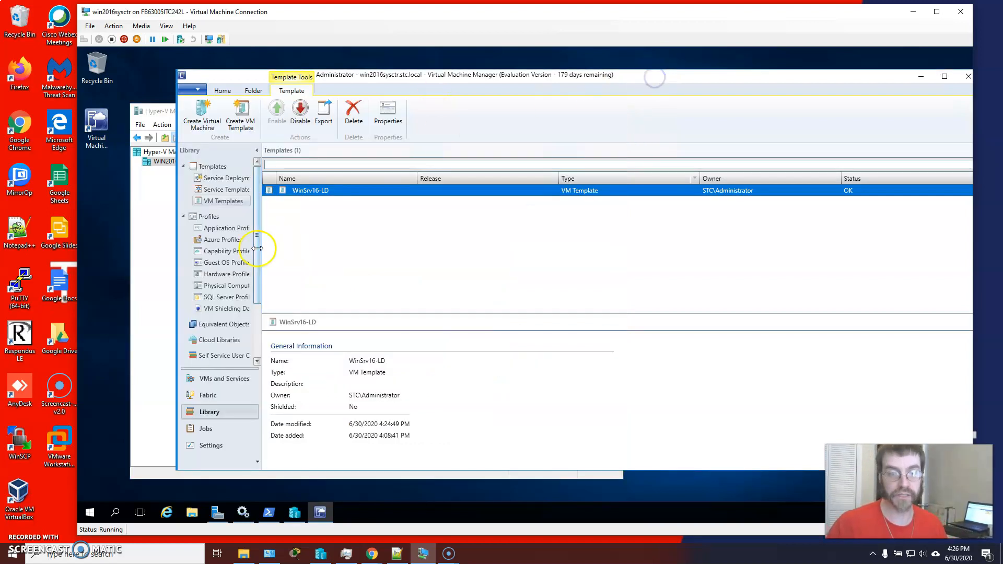
{"action": "left_click", "coordinate": [214, 378]}
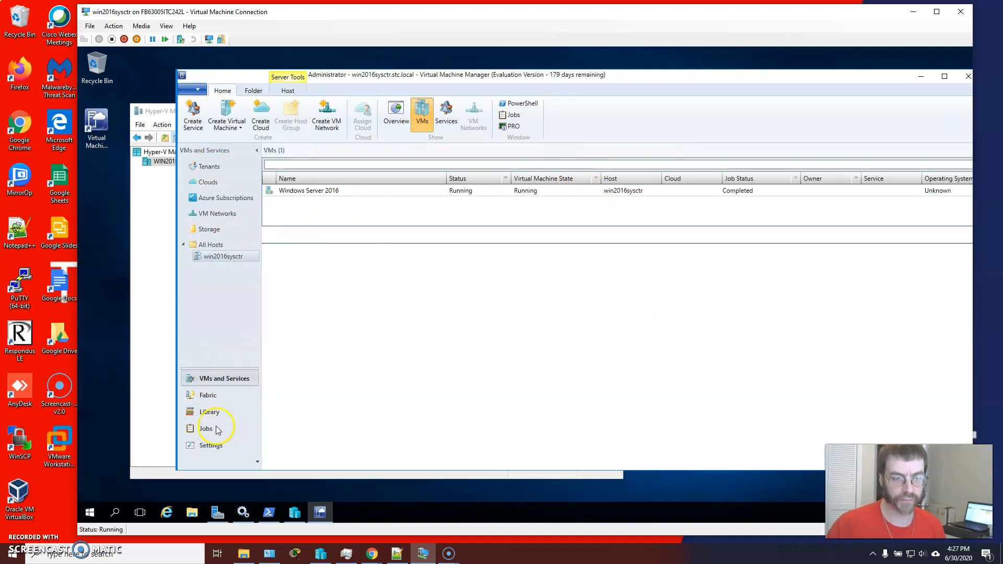
{"action": "left_click", "coordinate": [209, 412]}
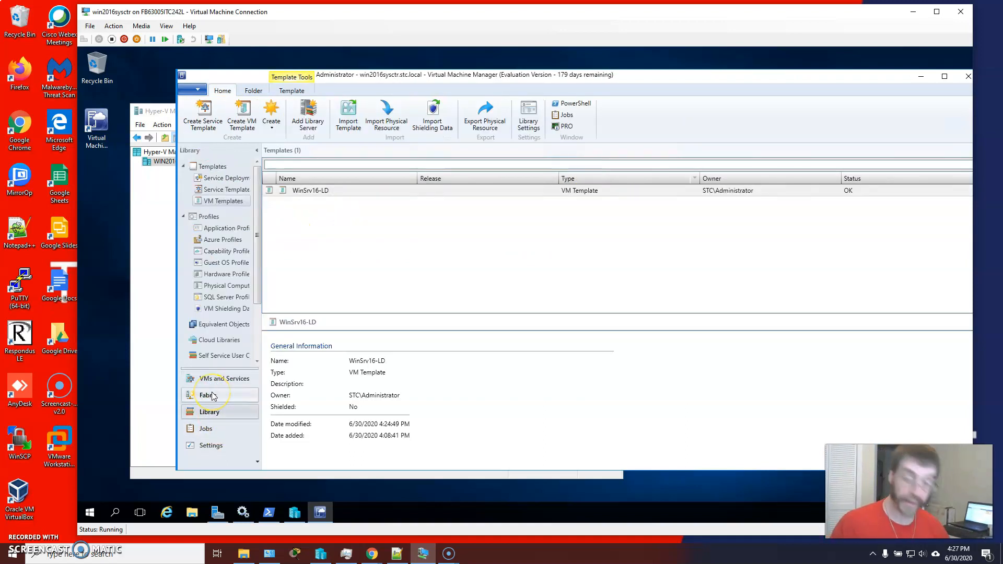